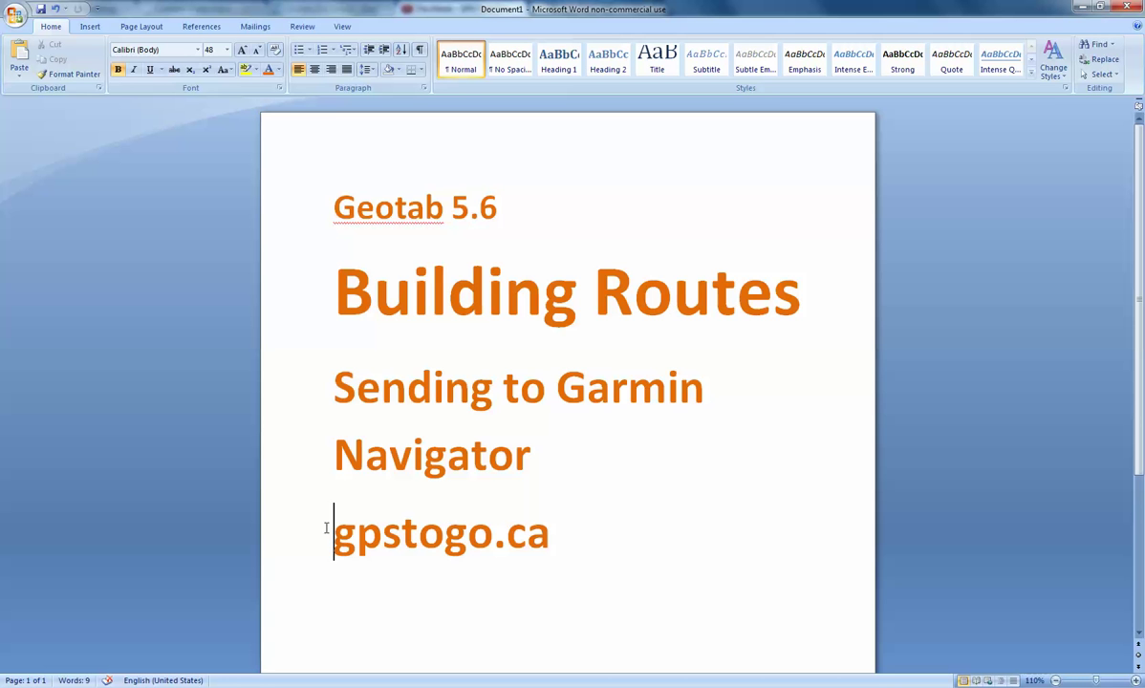
Step: Switch from the Word 'Building Routes' title page to the YouTube fleet-tracking video in Chrome
key(alt+Tab)
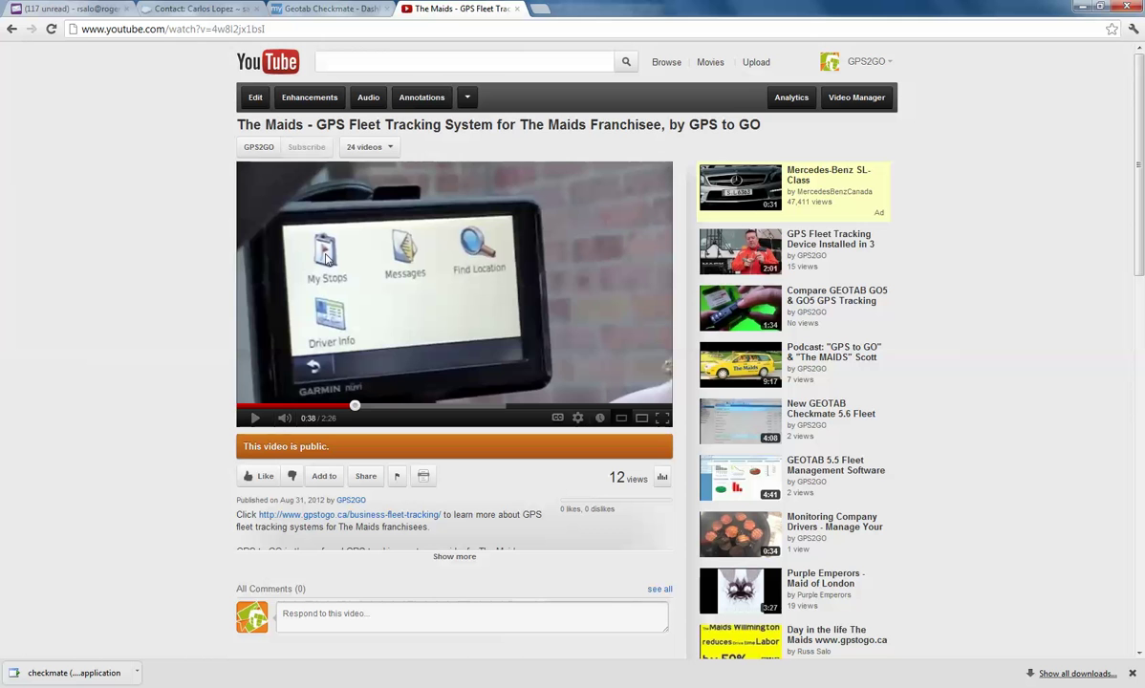
Step: Play the Garmin demo video briefly, pause it at 0:41, and switch to the Geotab Checkmate dashboard
click(416, 309)
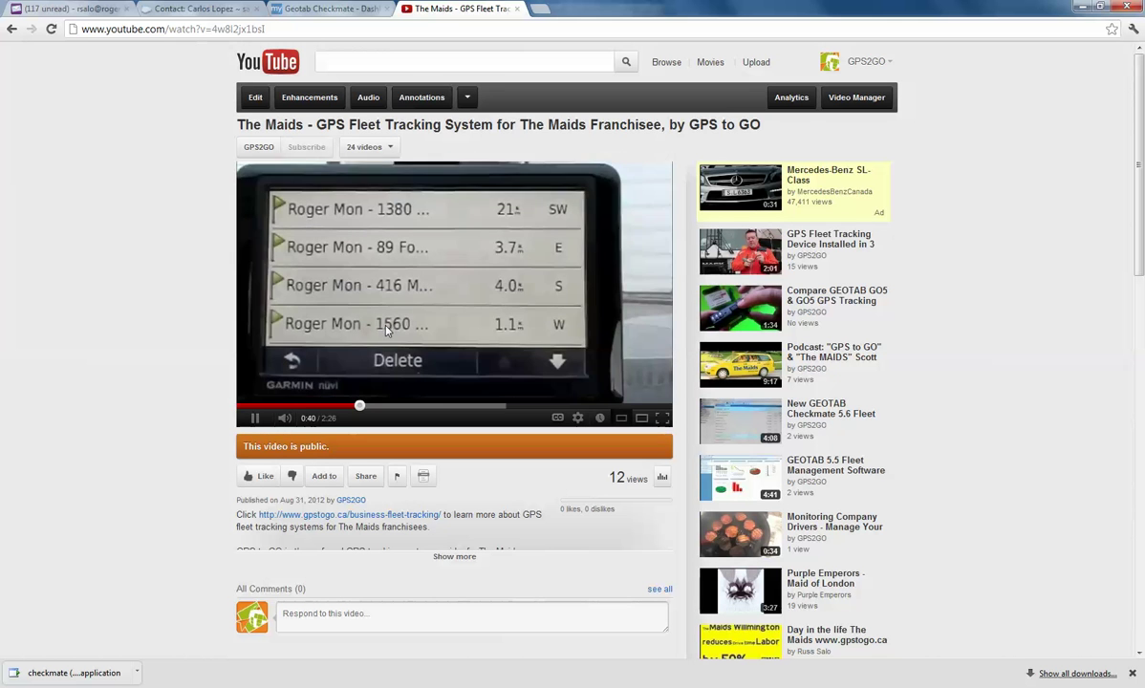
click(413, 313)
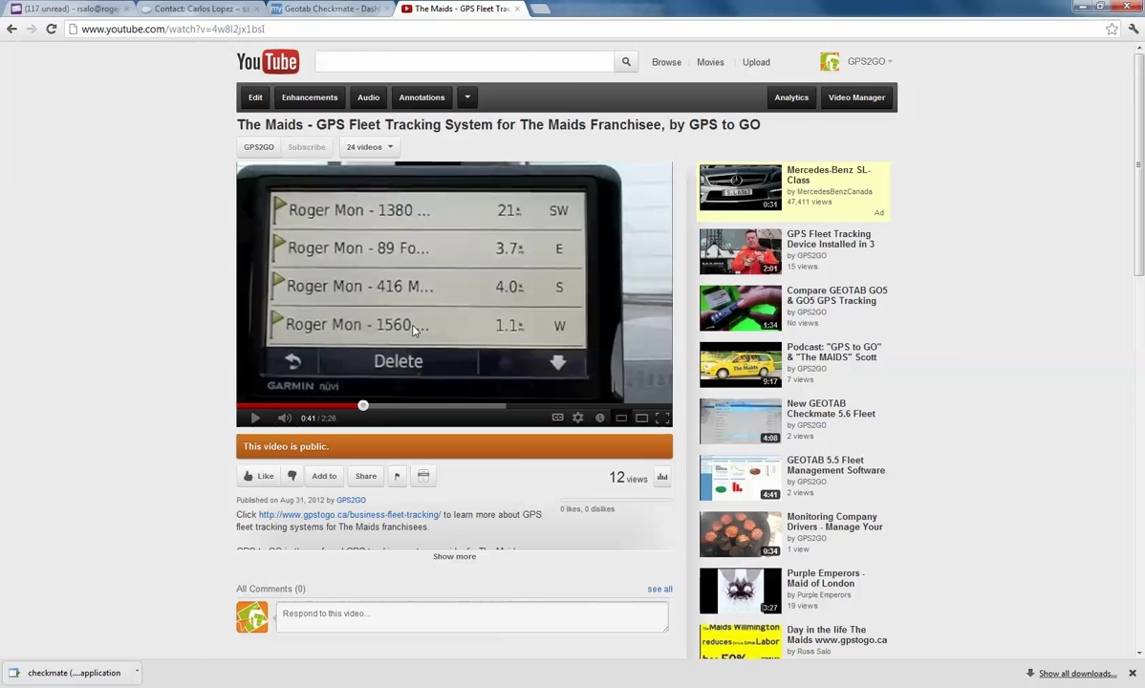
click(319, 11)
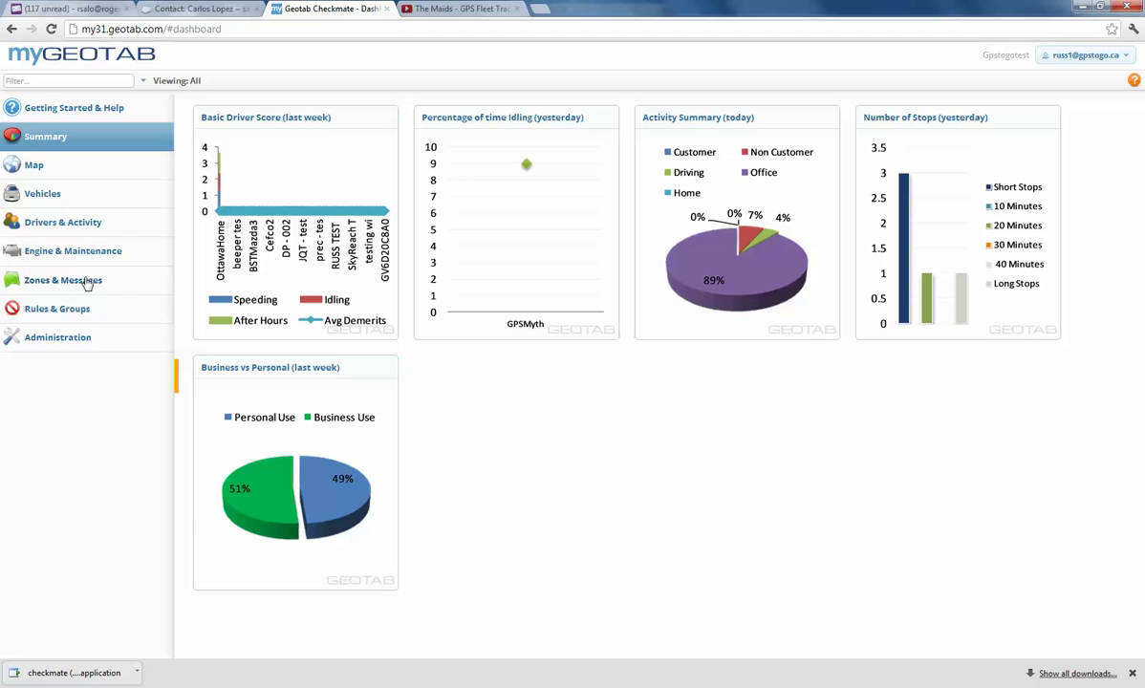
Step: Open the From Home Zone to Pleasant Park-004 route from the Routes list for editing
click(86, 281)
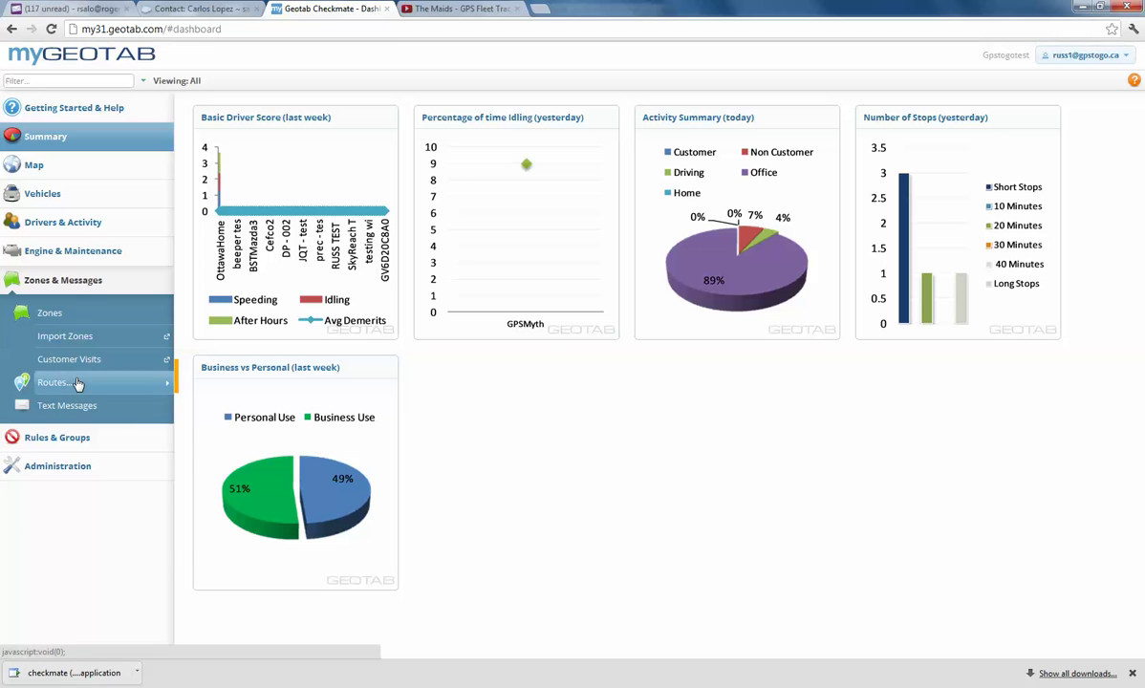
mouse_move(79, 384)
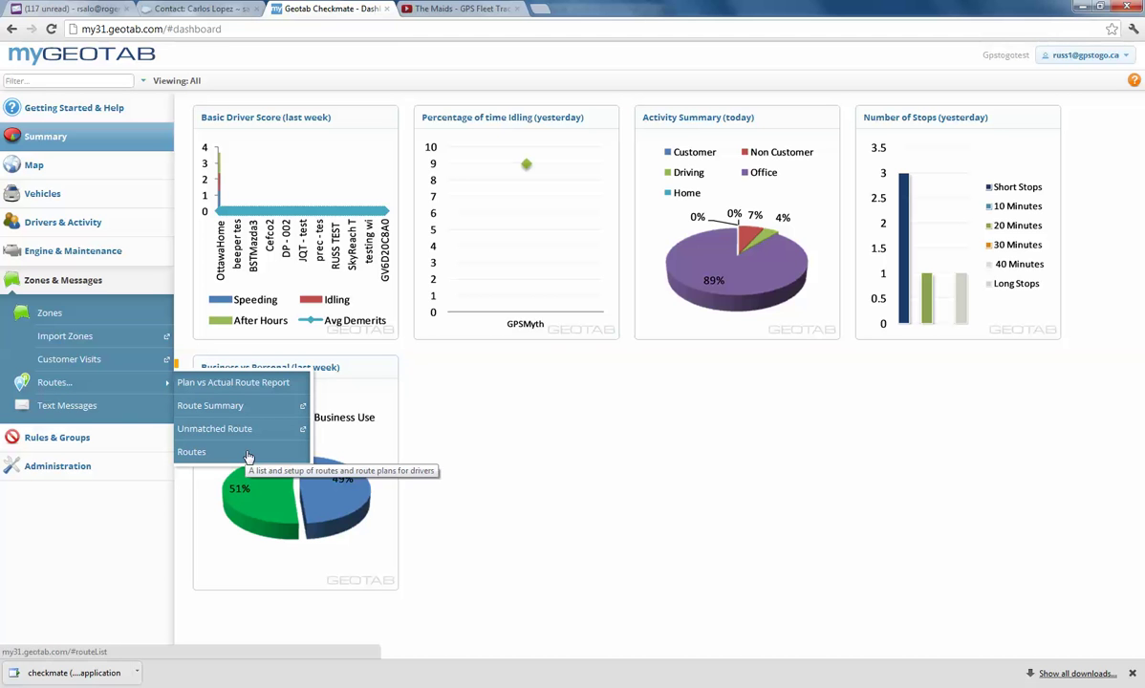
click(241, 452)
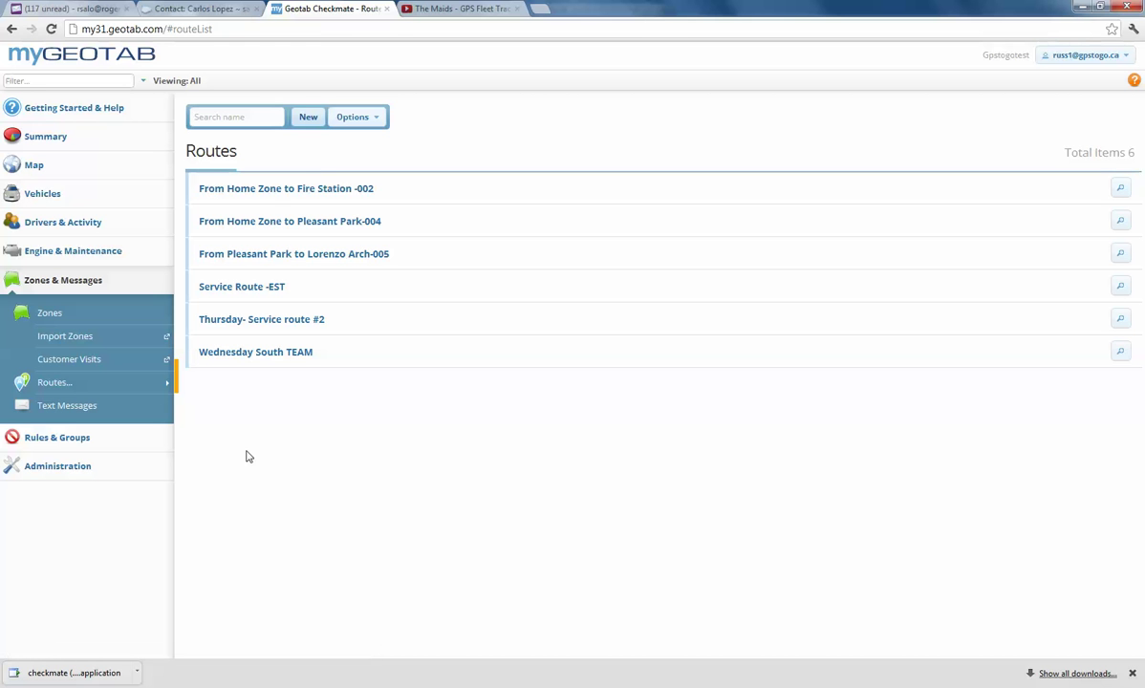
click(354, 223)
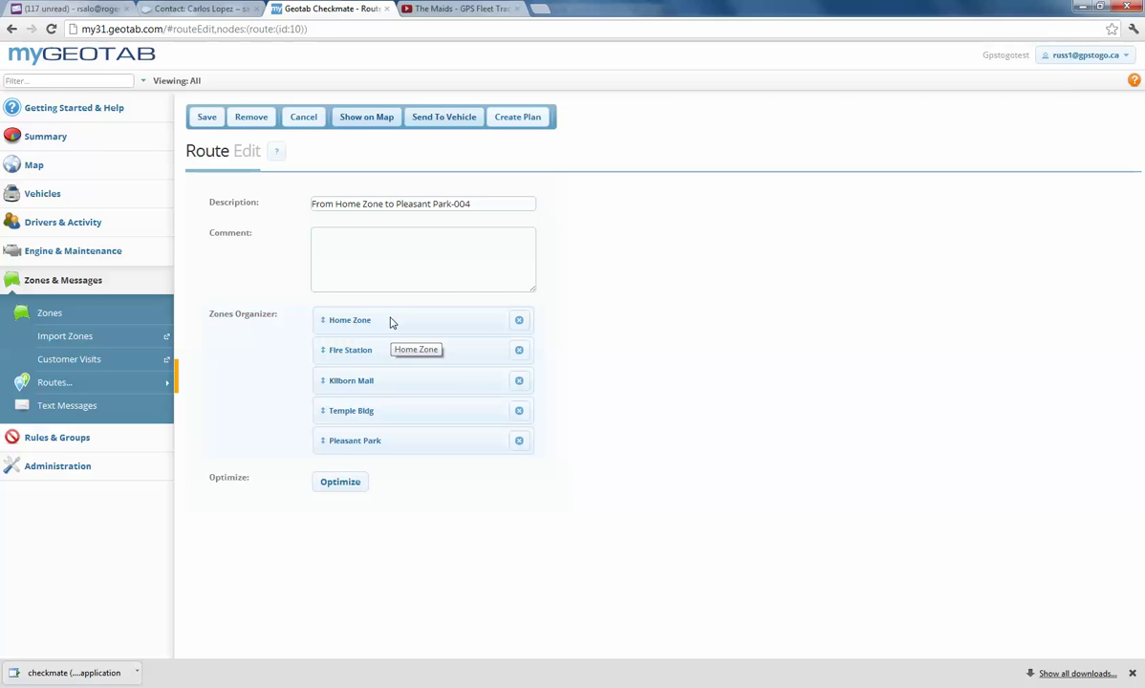
Step: Plot the -004 route on the live map, numbering stops from Fire Station to Pleasant Park
click(366, 118)
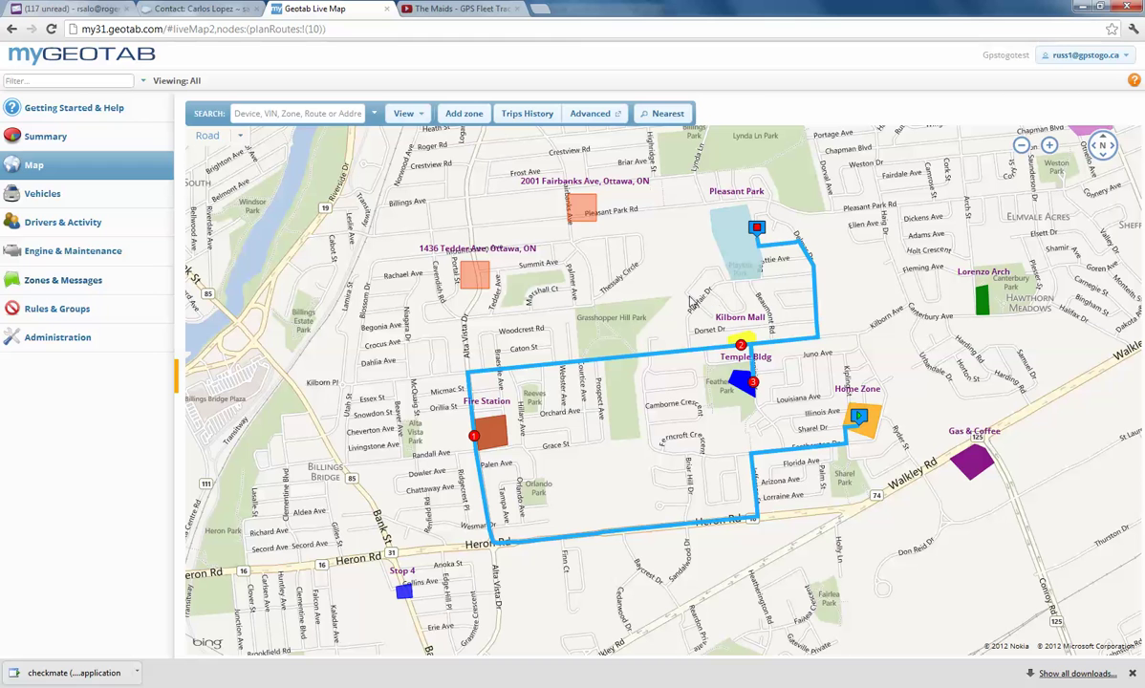
Step: Return to the Routes list showing all six saved routes
mouse_move(692, 302)
click(104, 282)
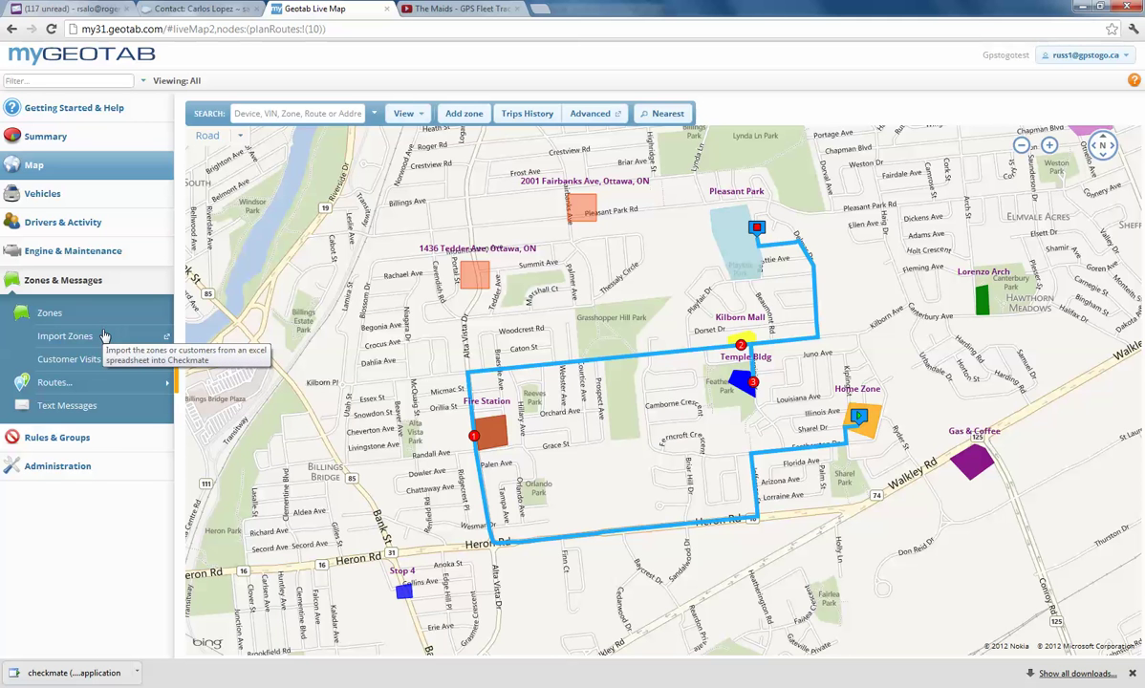
click(346, 345)
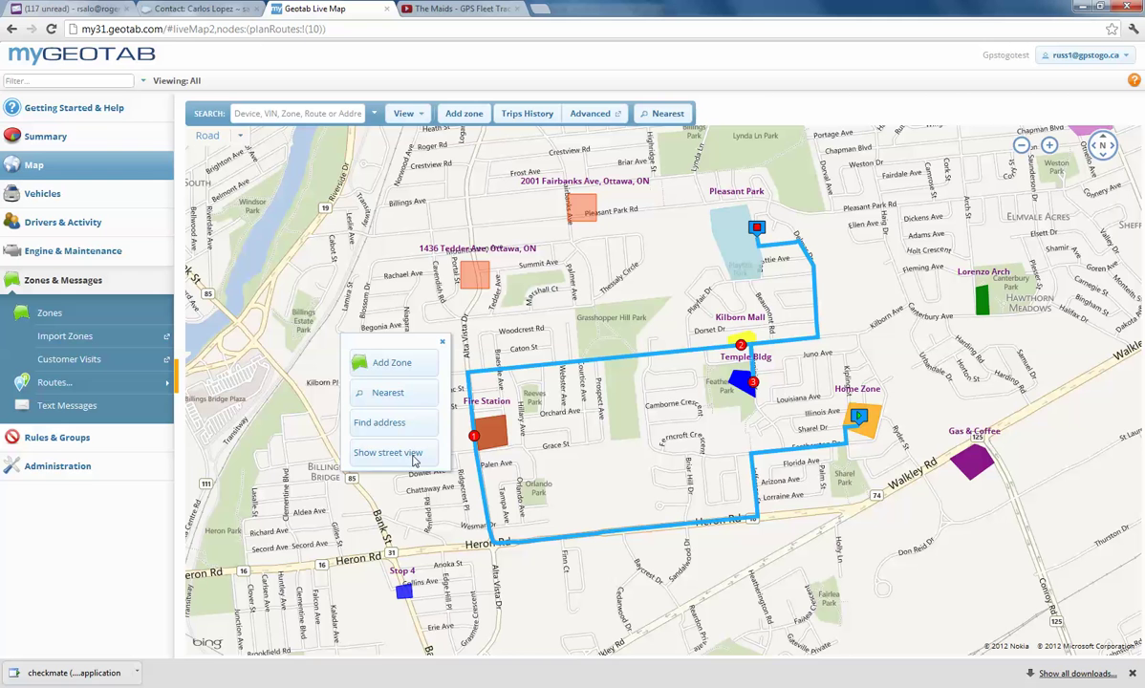
click(80, 384)
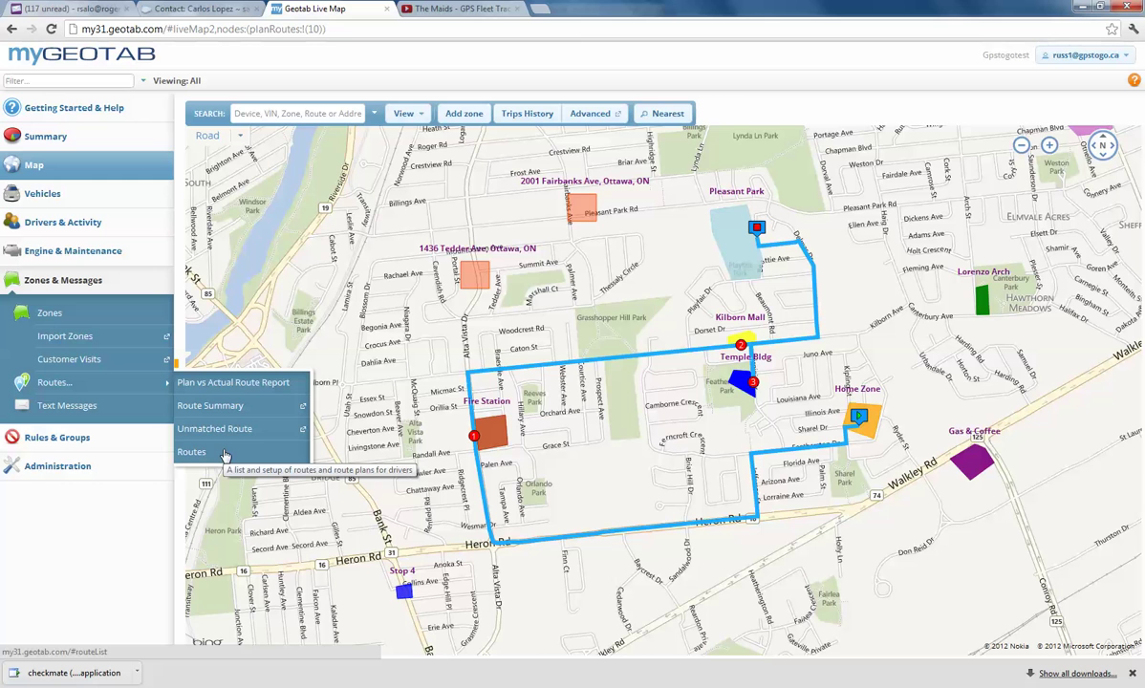
click(193, 453)
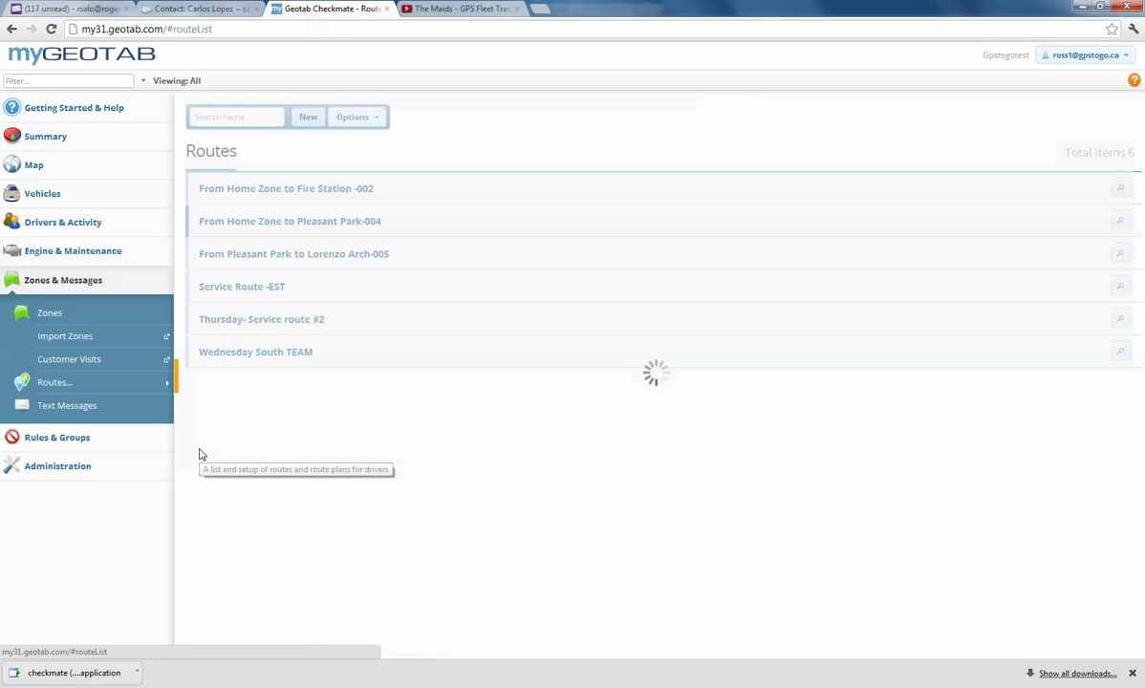
Step: Create a new route on the map with the Fire Station zone as its first stop
click(307, 117)
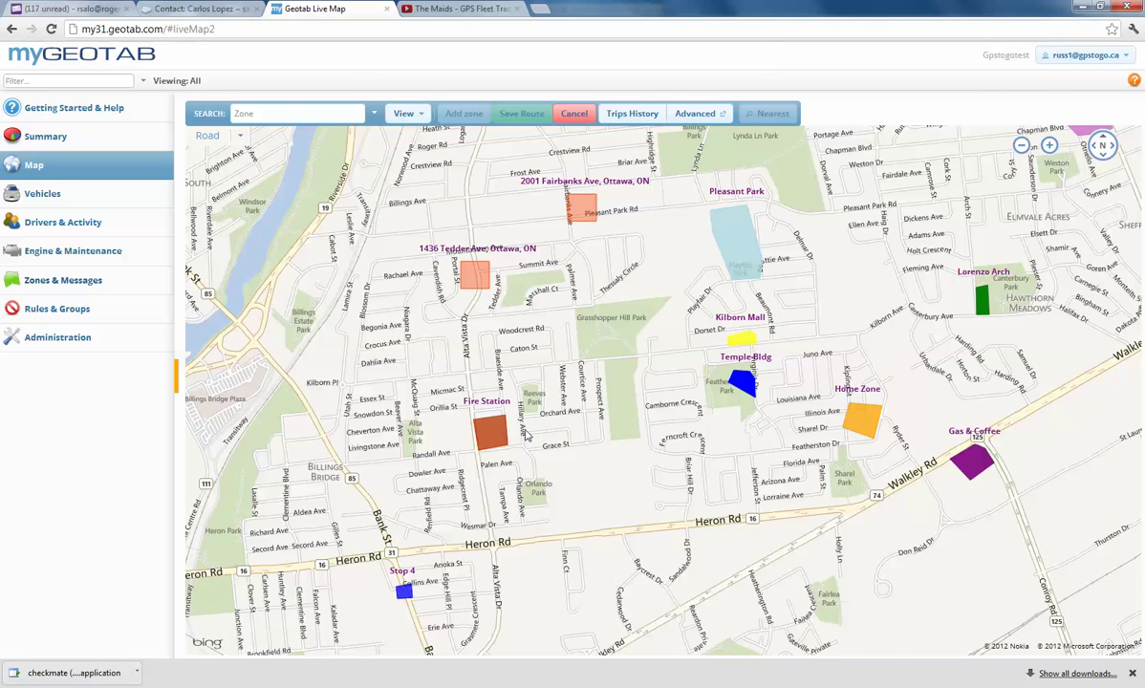
scroll(524, 427, up, 2)
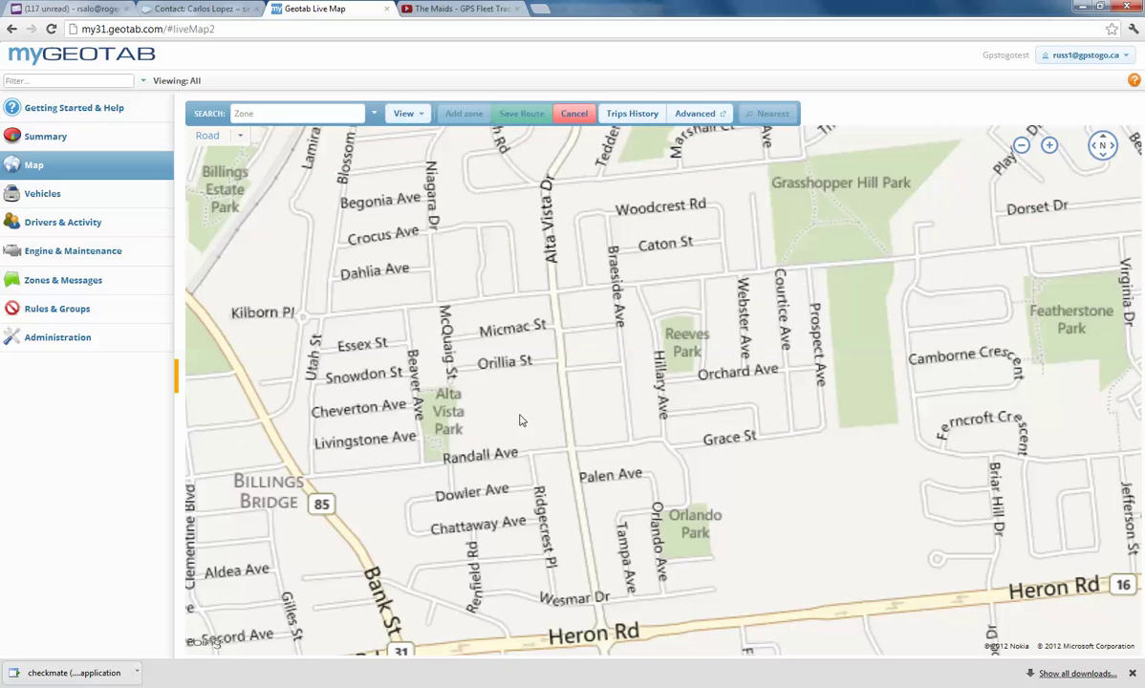
scroll(665, 390, up, 1)
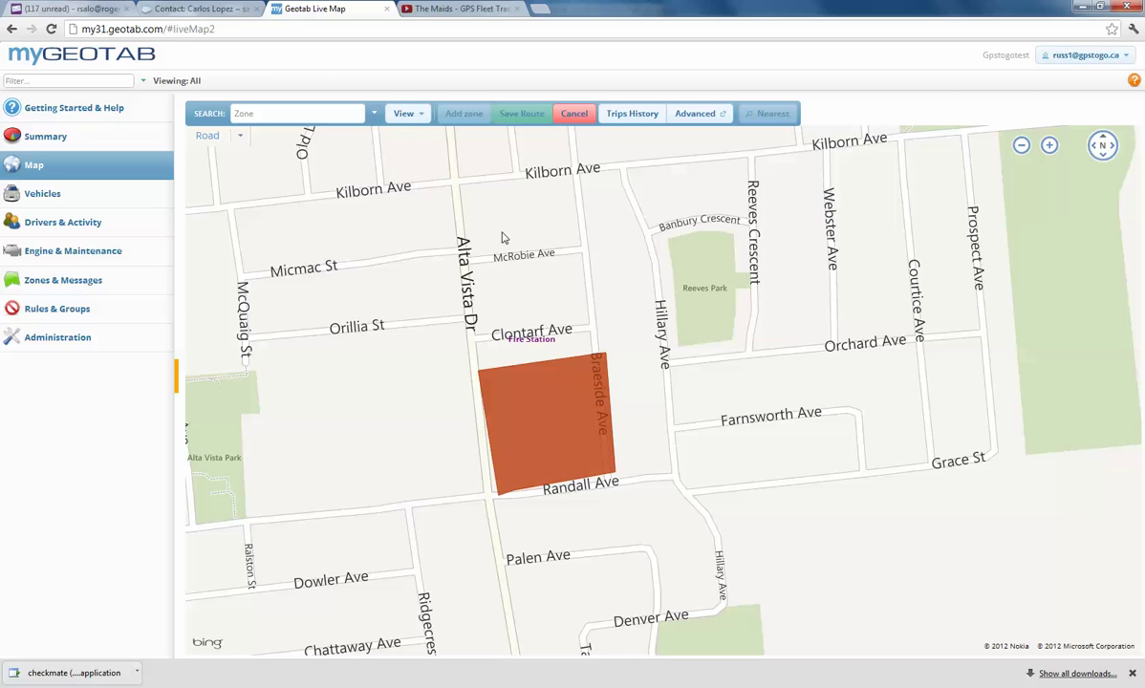
click(550, 417)
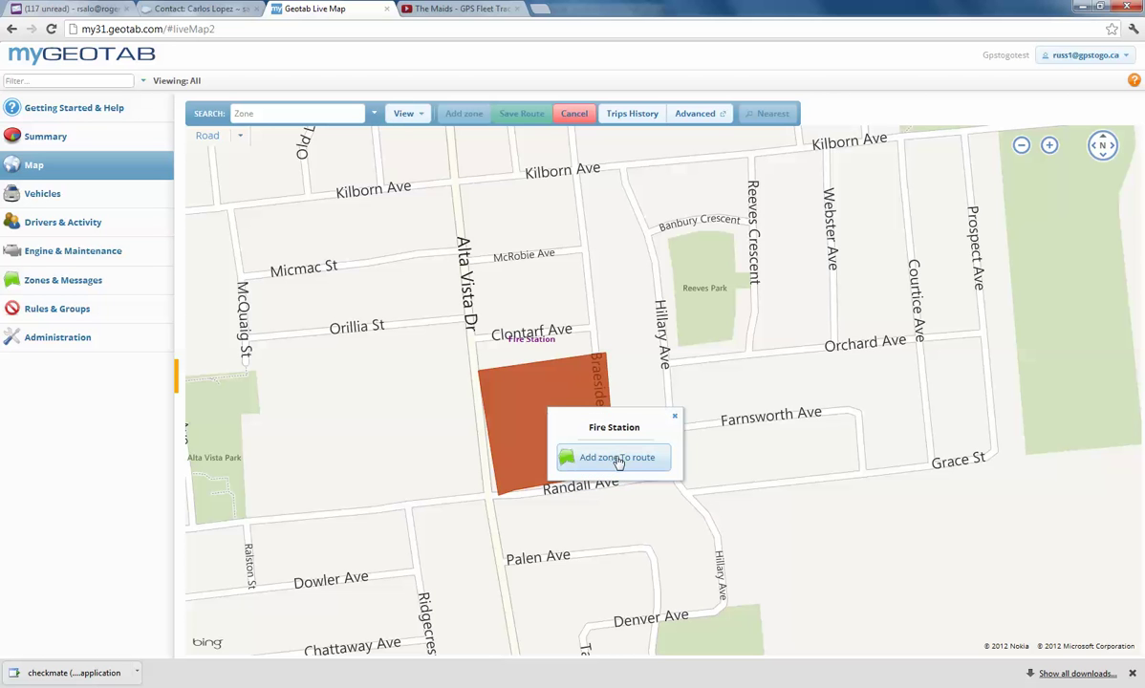
click(619, 459)
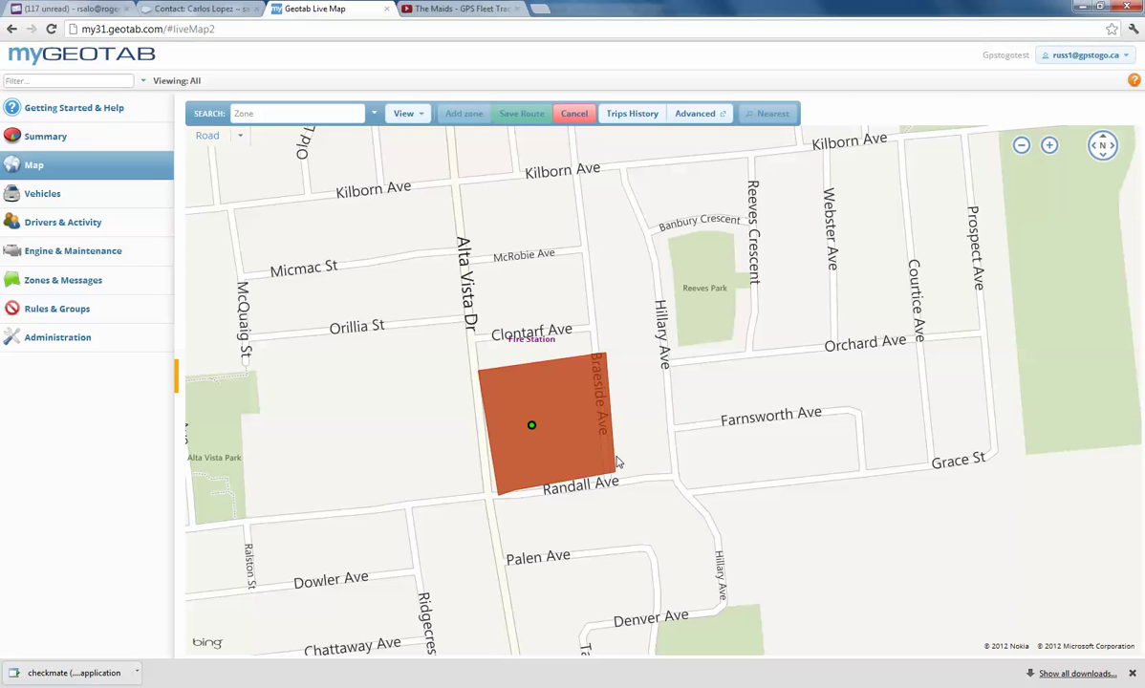
click(269, 113)
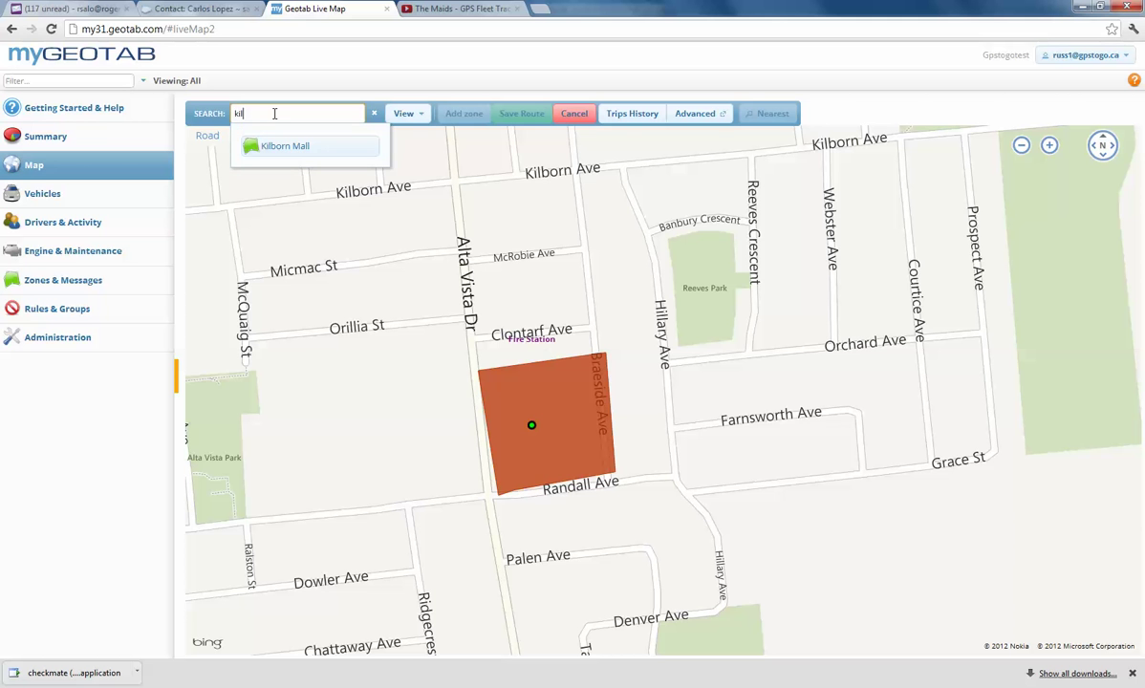
Step: Add Kilborn Mall and Temple Bldg as the next stops on the route
click(325, 148)
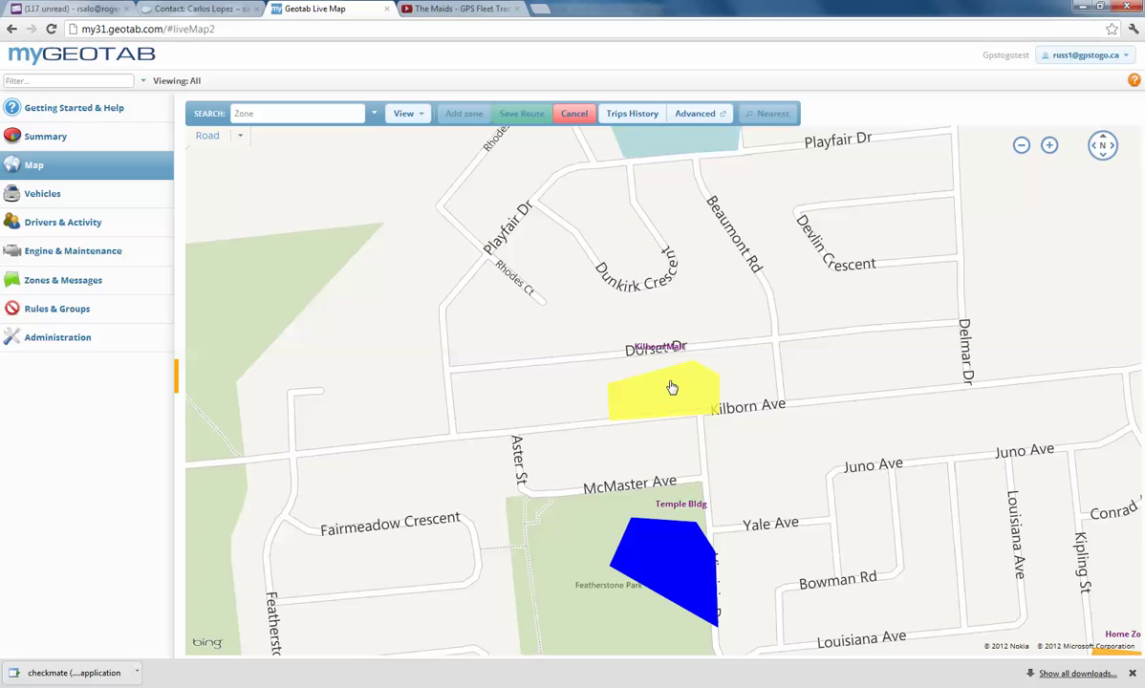
mouse_move(672, 387)
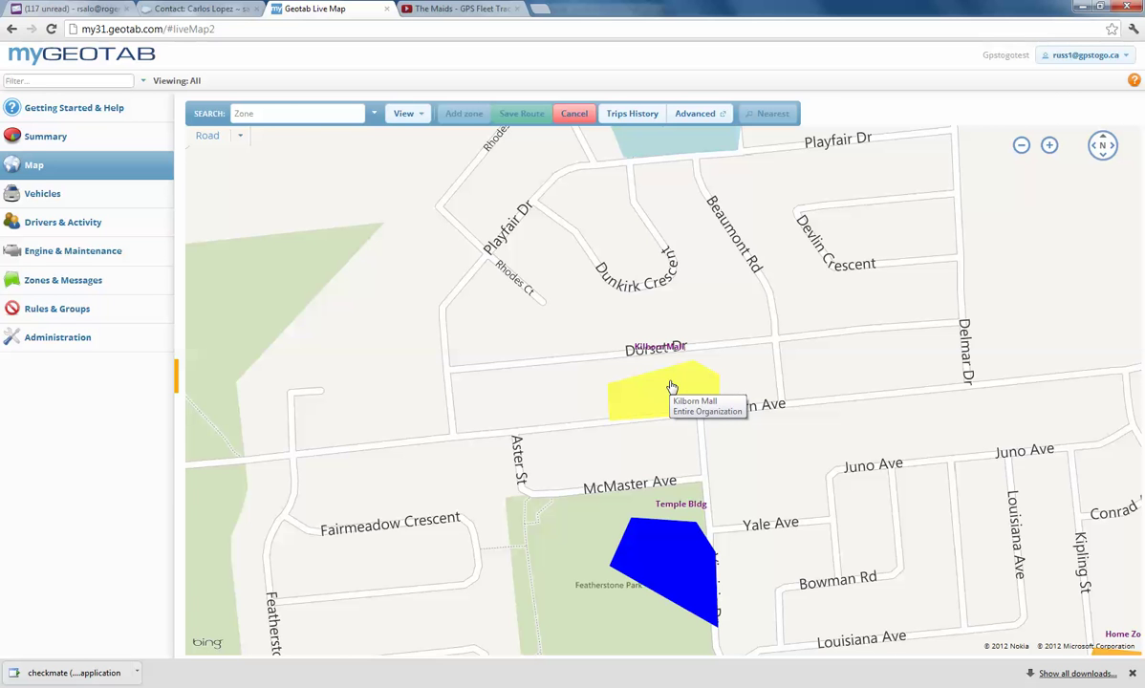
click(672, 388)
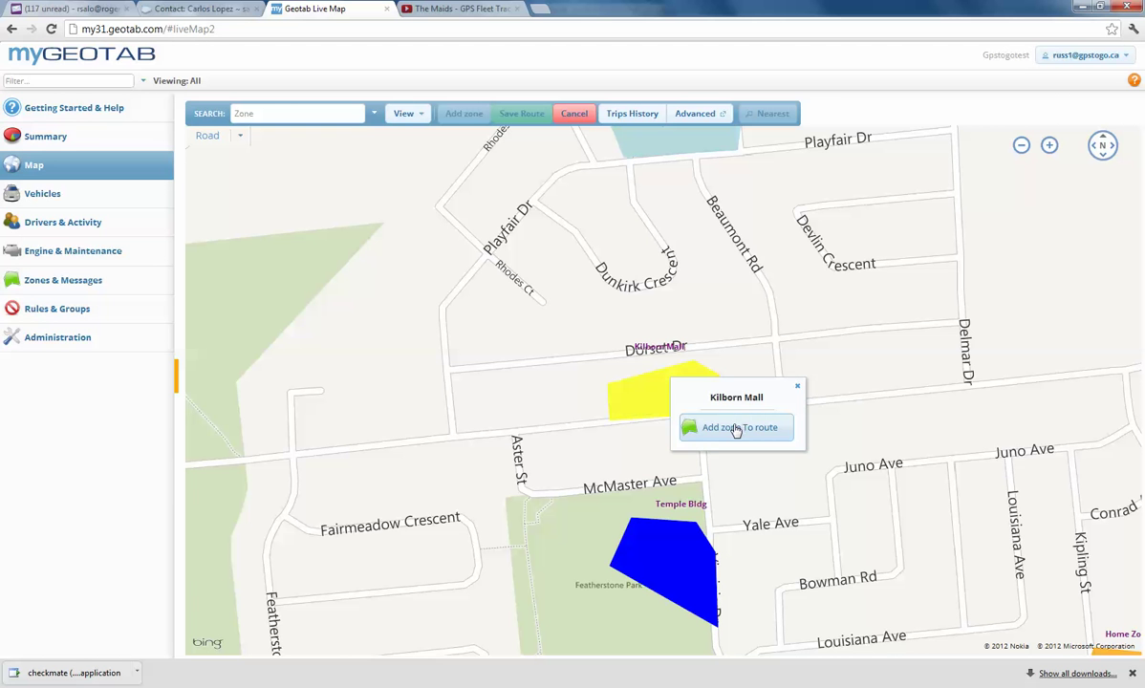
click(735, 428)
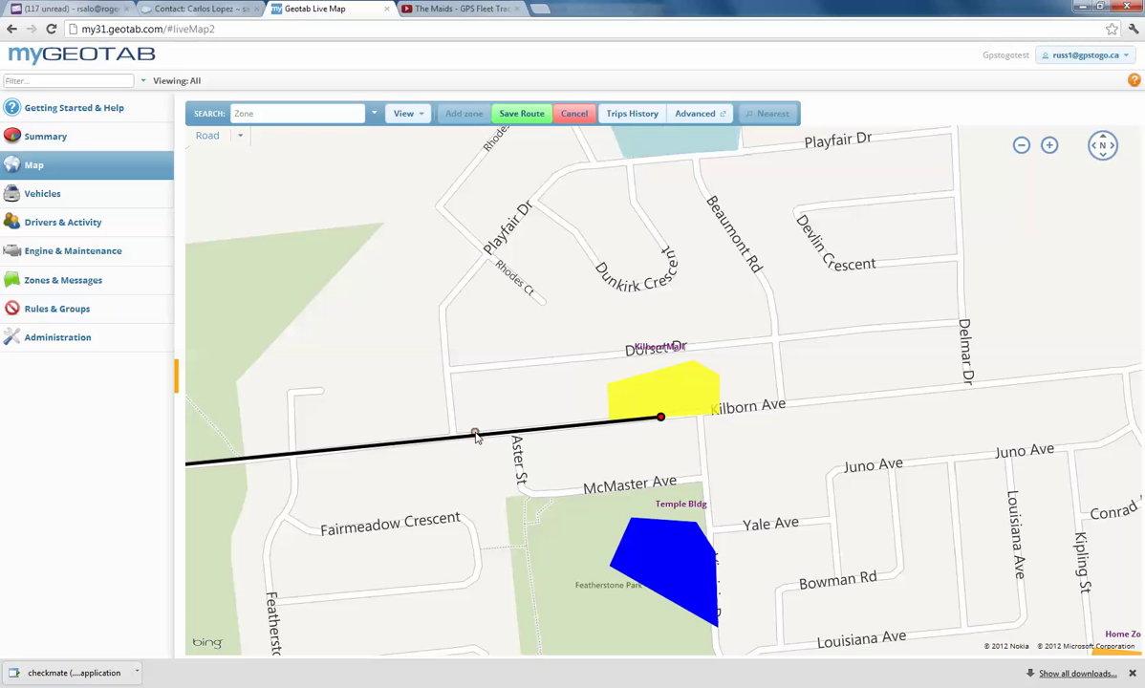
click(673, 549)
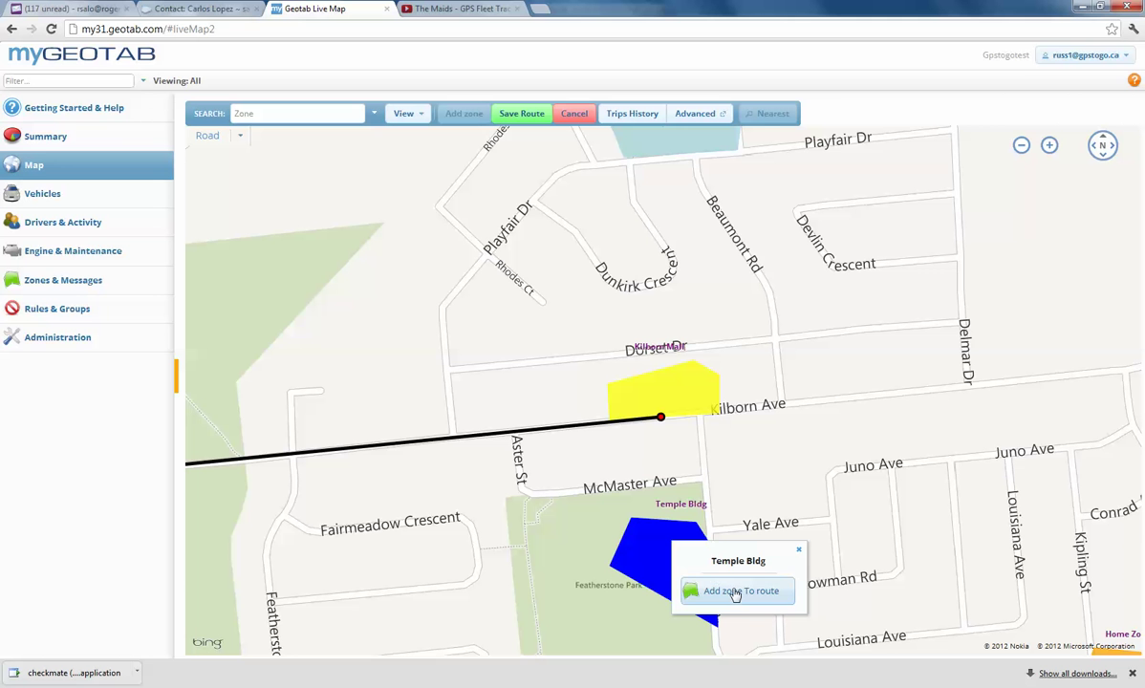
click(734, 592)
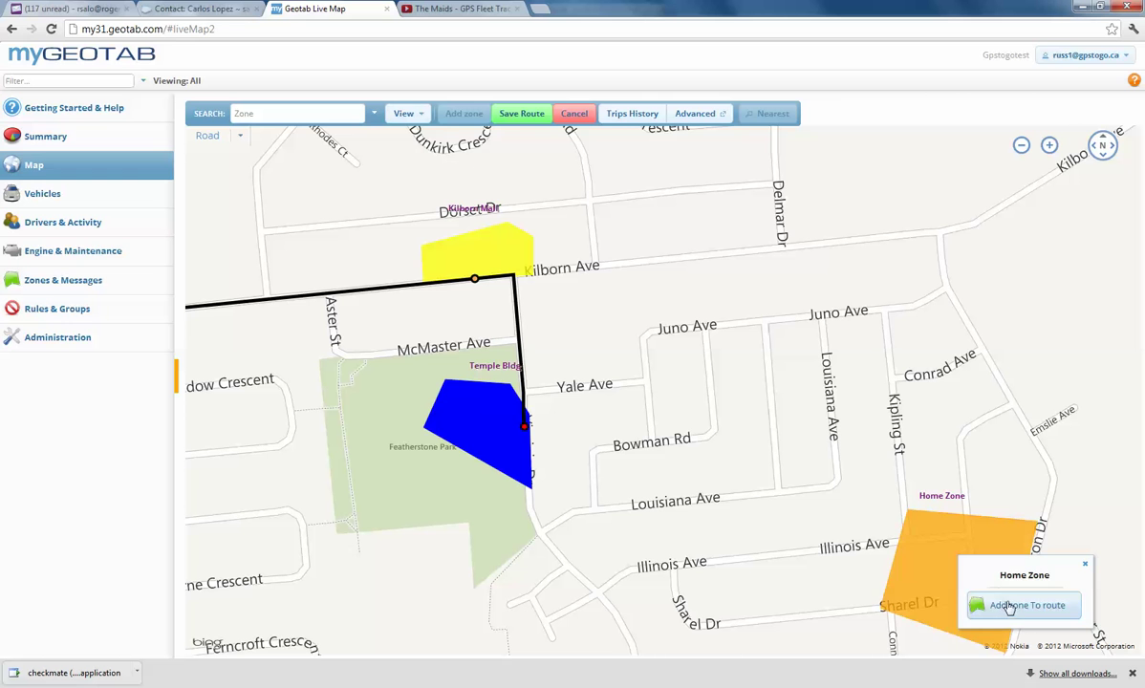
click(1013, 606)
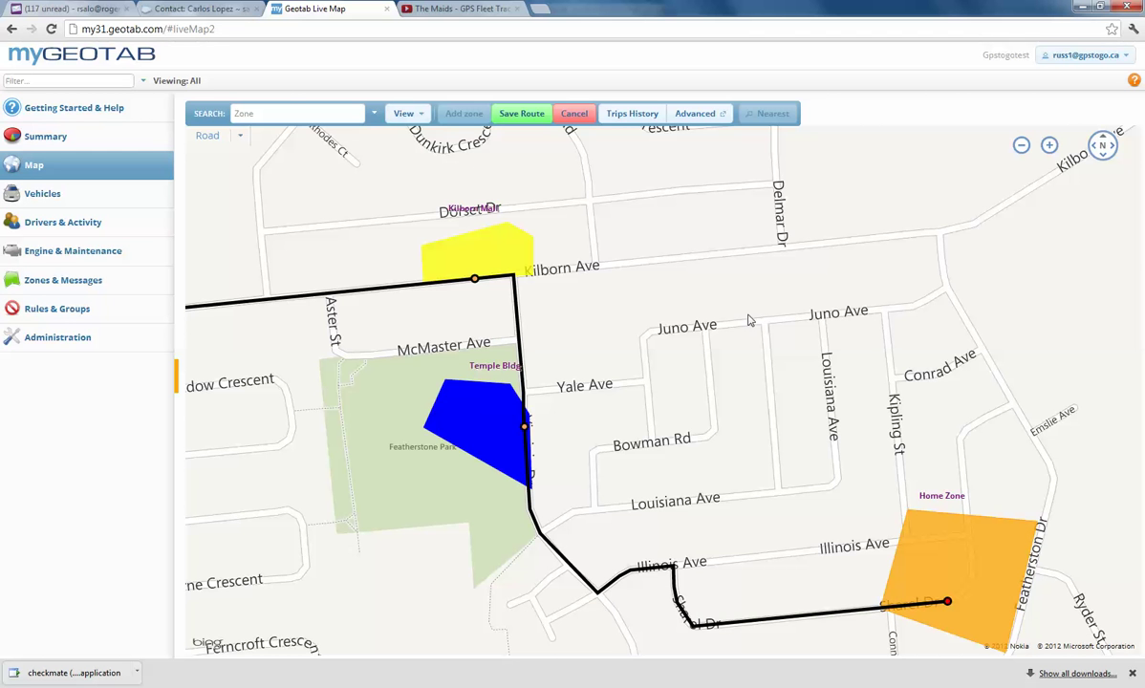
Step: Search for and add Lorenzo Arch and Elmvale Mall as the following stops
click(278, 110)
text(lor)
click(307, 146)
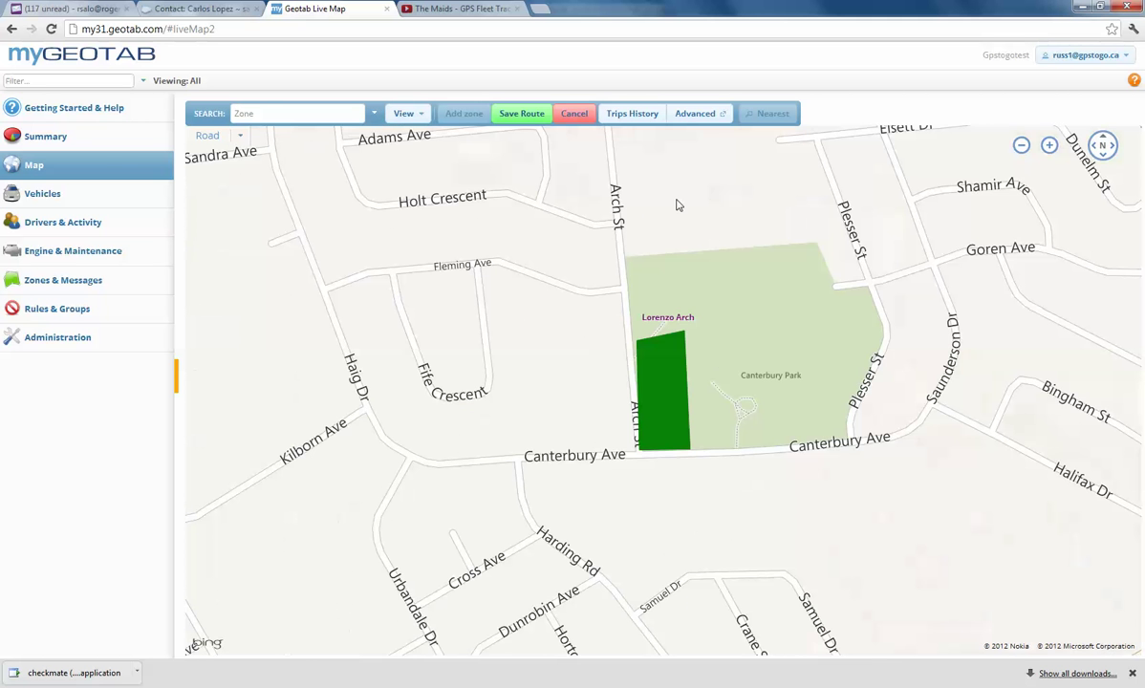
click(667, 386)
click(722, 431)
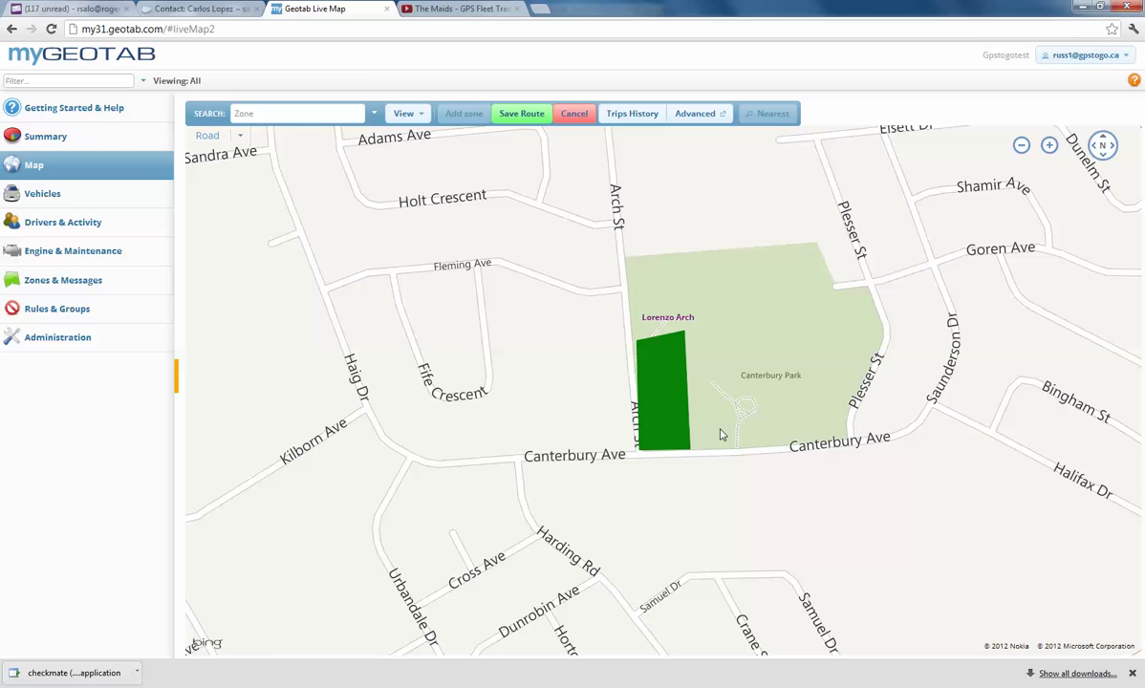
click(286, 115)
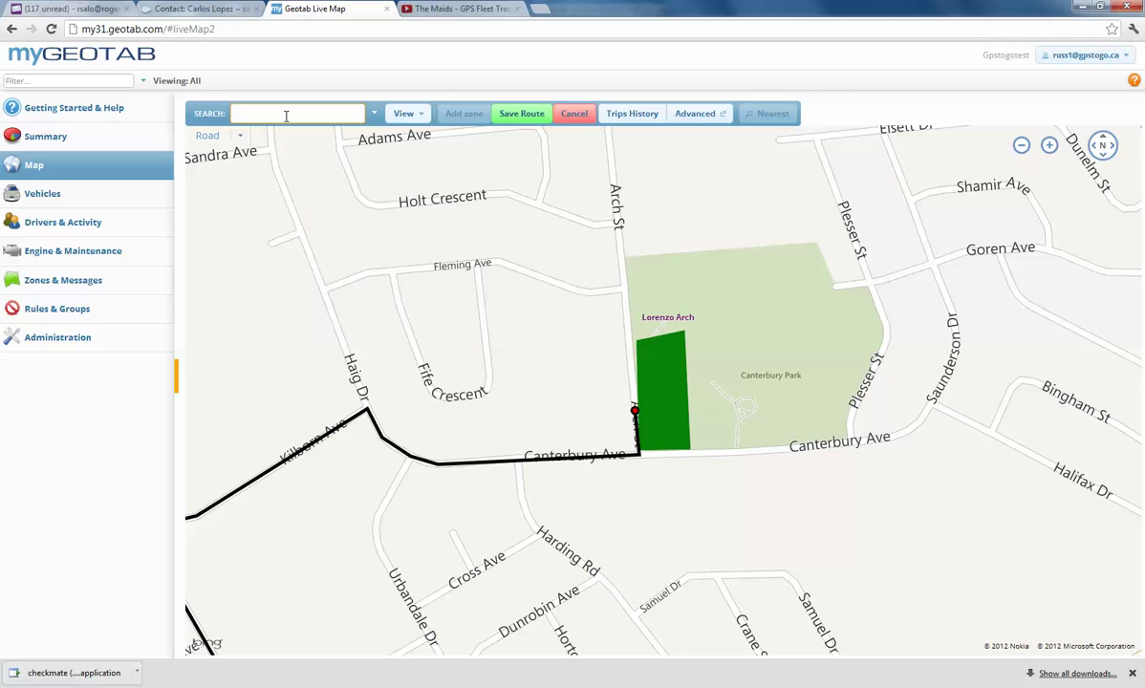
text(elm)
click(304, 147)
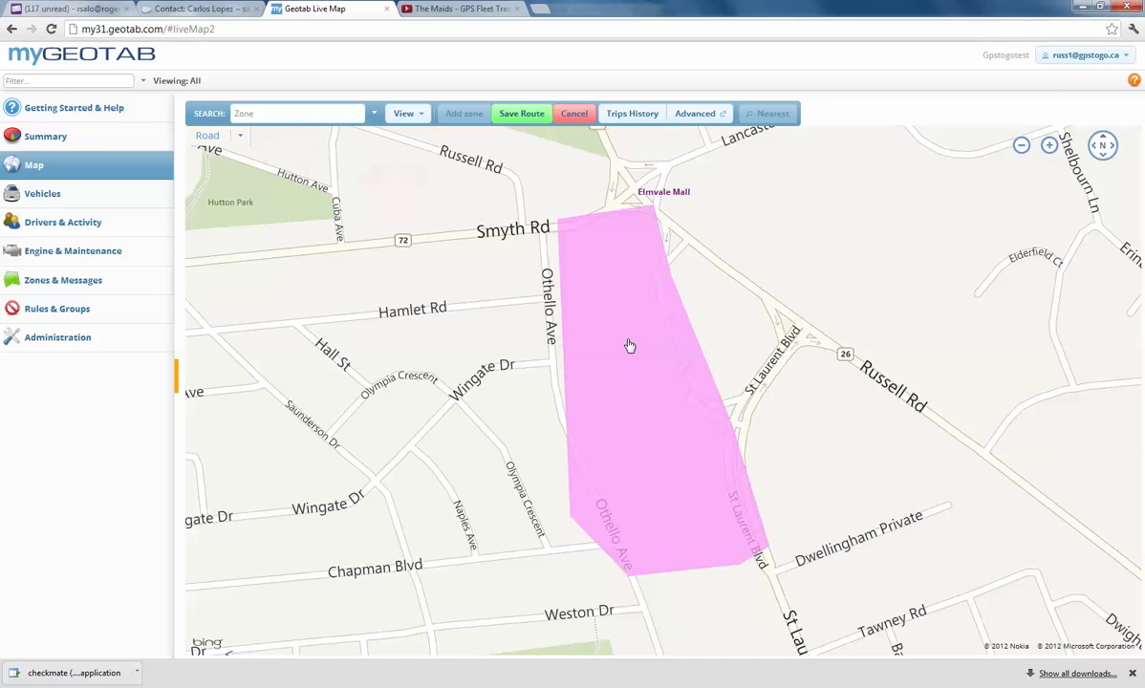
click(630, 346)
click(652, 363)
Step: Add Gas & Coffee as the final stop and save the drawn route
click(266, 114)
text(gas)
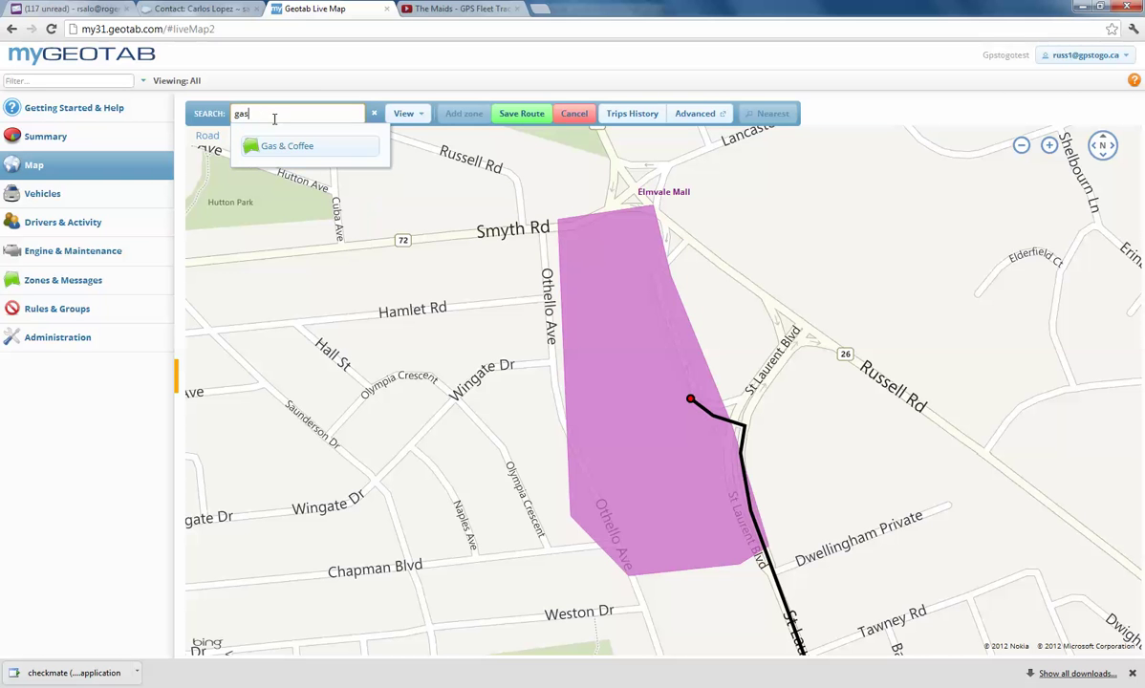
click(294, 148)
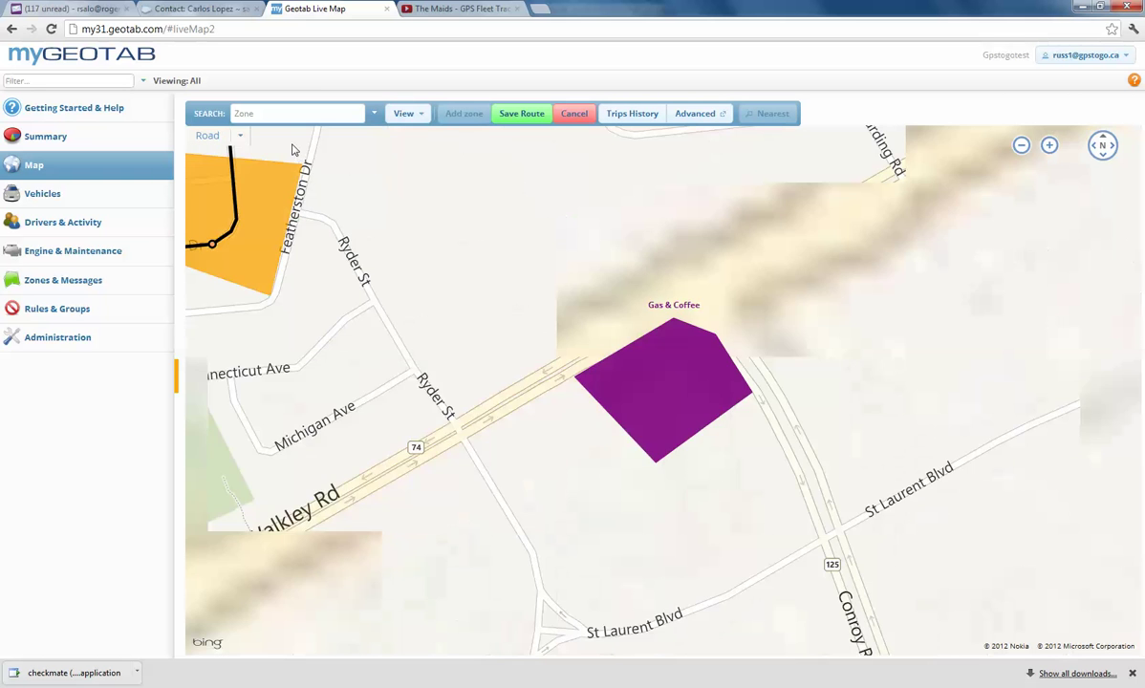
click(667, 382)
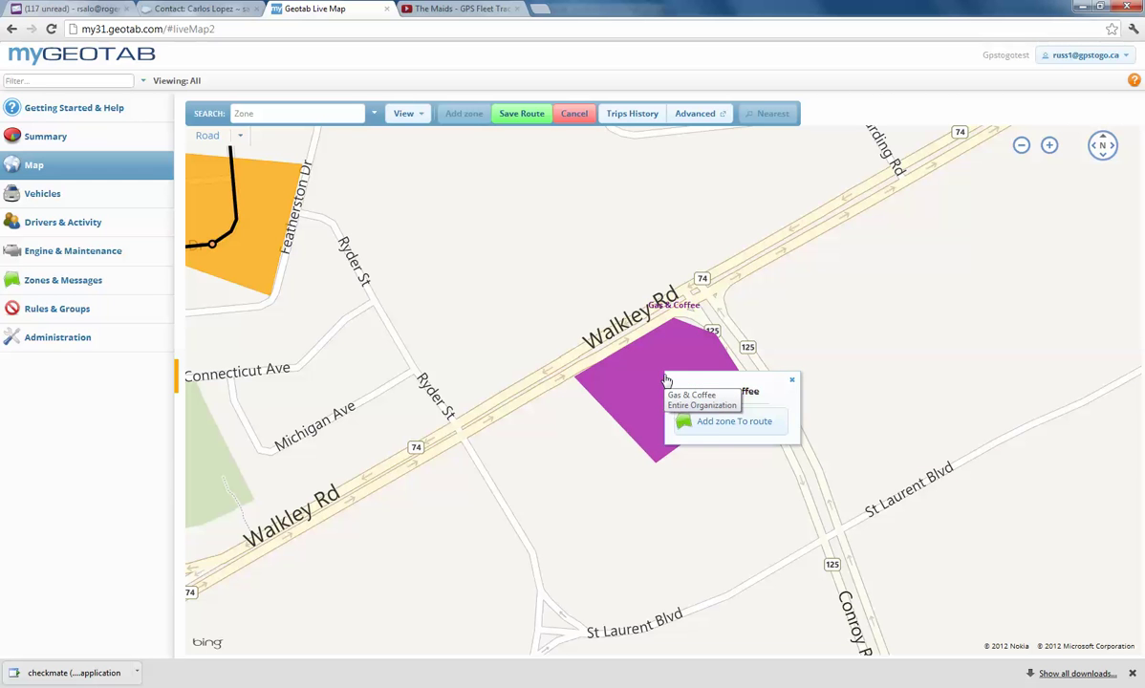
click(728, 427)
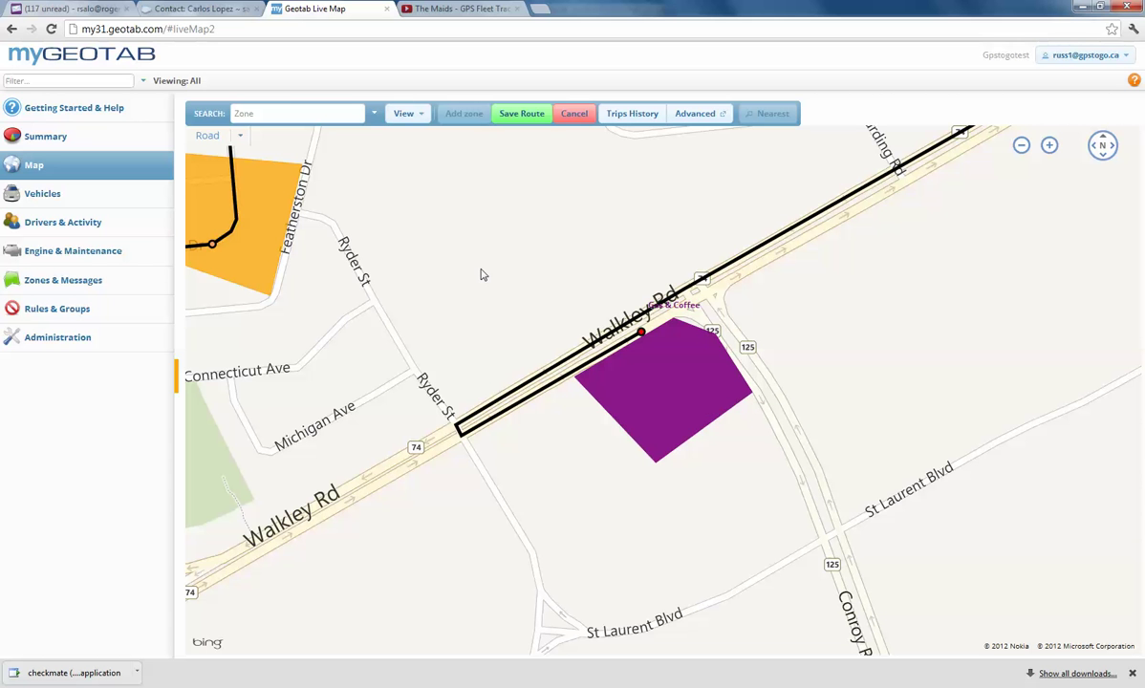
click(524, 113)
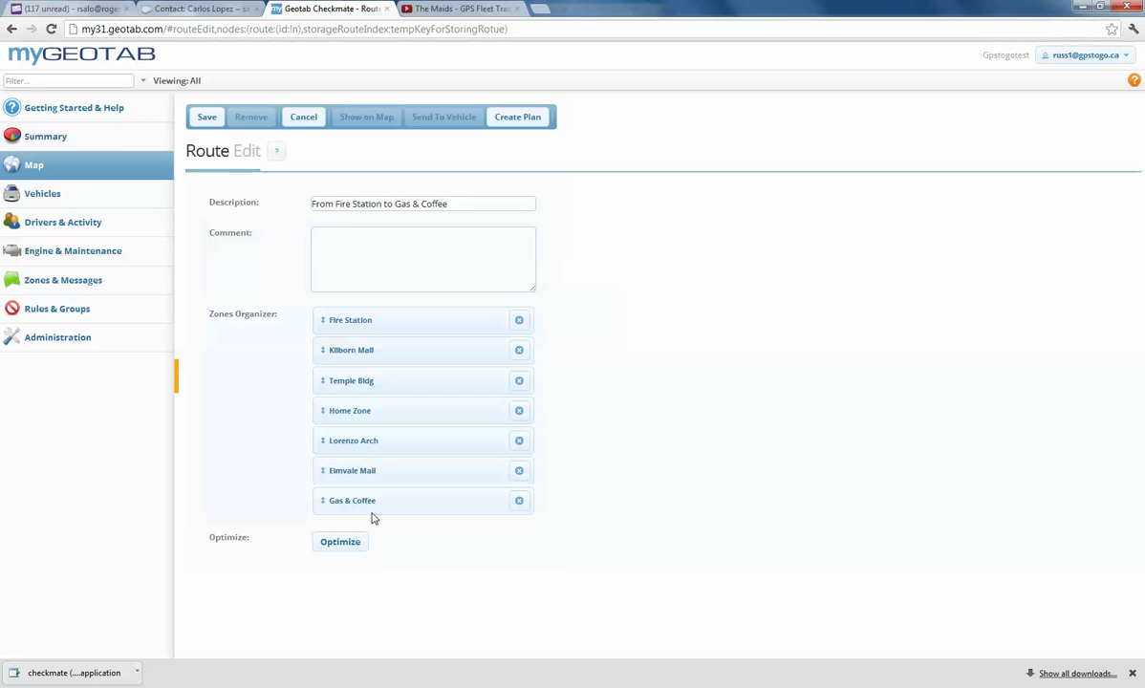
Step: Move Gas & Coffee after Elmvale Mall, append -006 to the description, and save
drag(370, 504, 377, 473)
drag(411, 468, 413, 511)
click(459, 203)
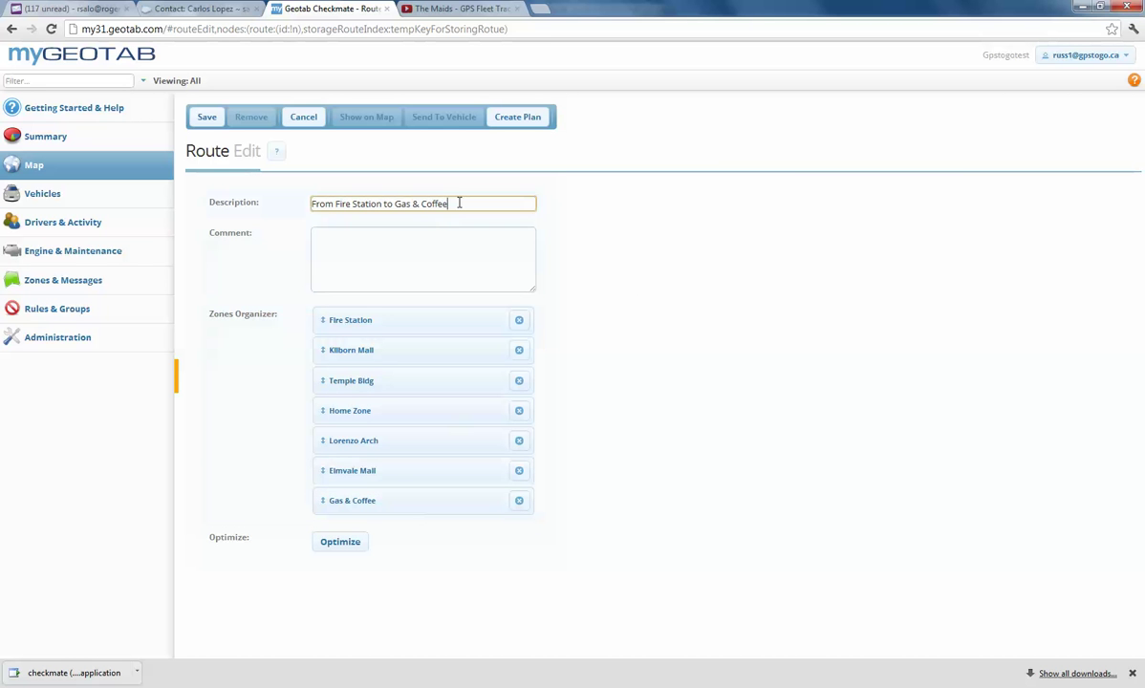
text(-006)
click(206, 118)
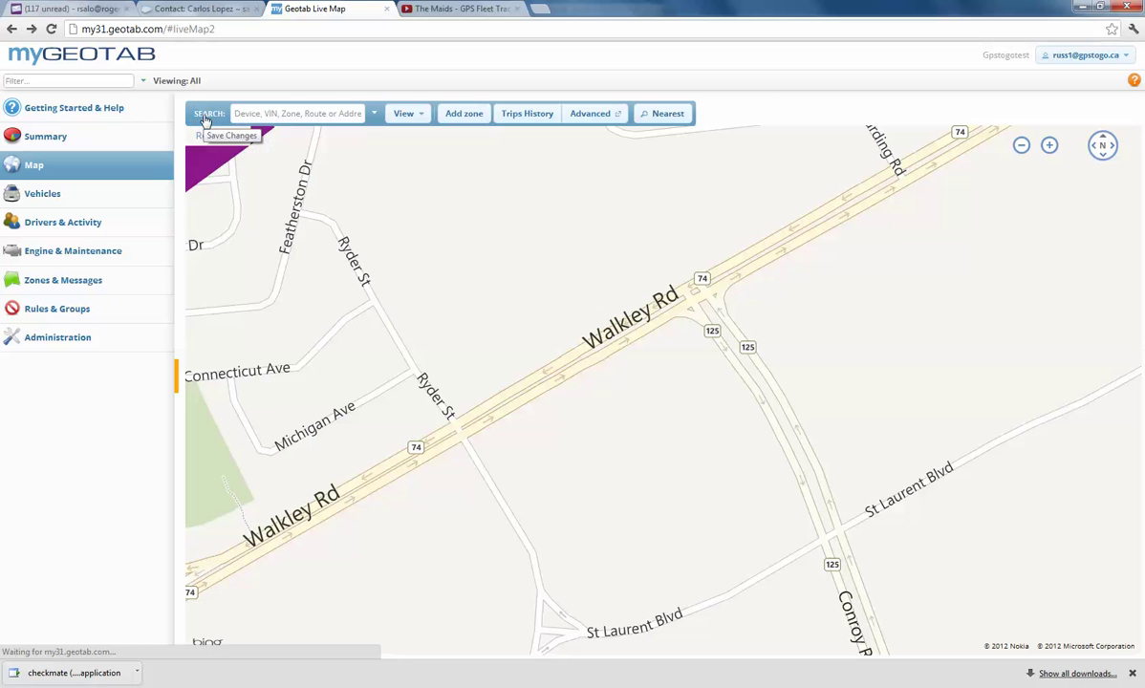
Step: Open the From Fire Station to Gas & Coffee-006 route and plot it on the map
click(206, 135)
click(83, 282)
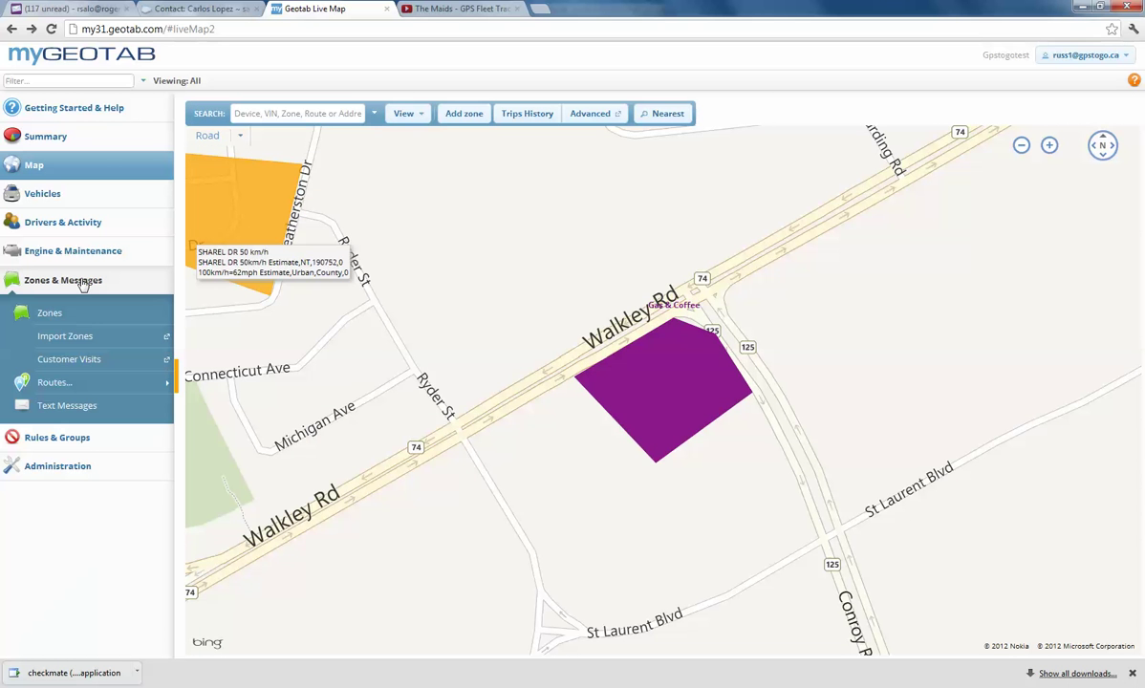
click(77, 385)
click(227, 454)
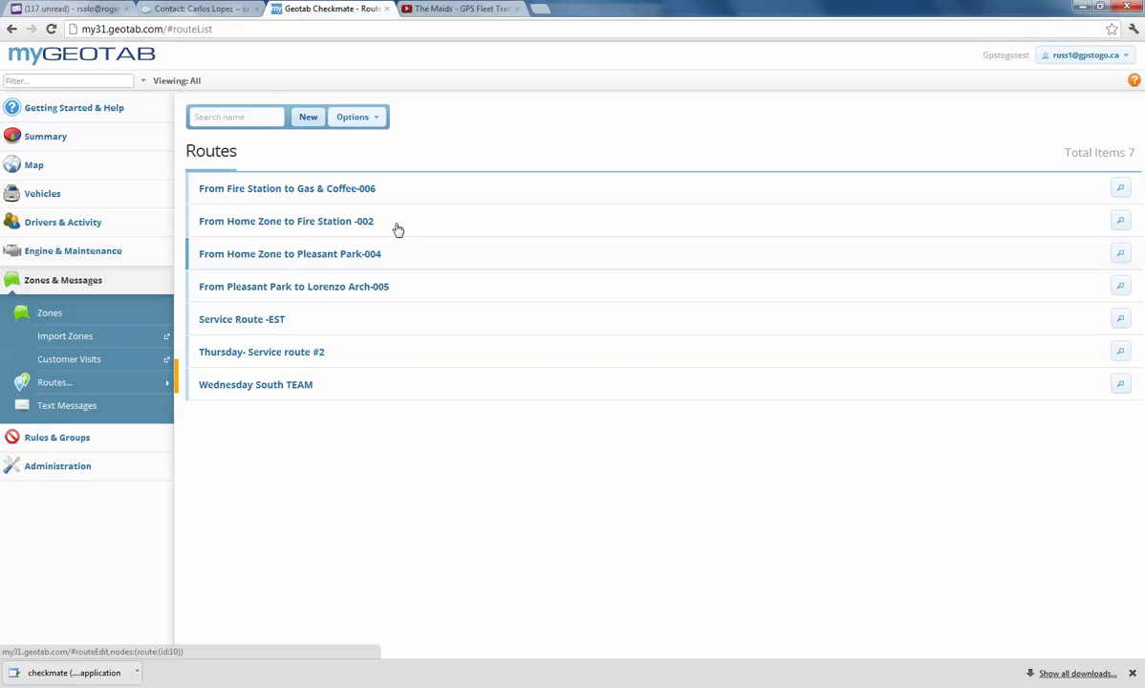
click(362, 188)
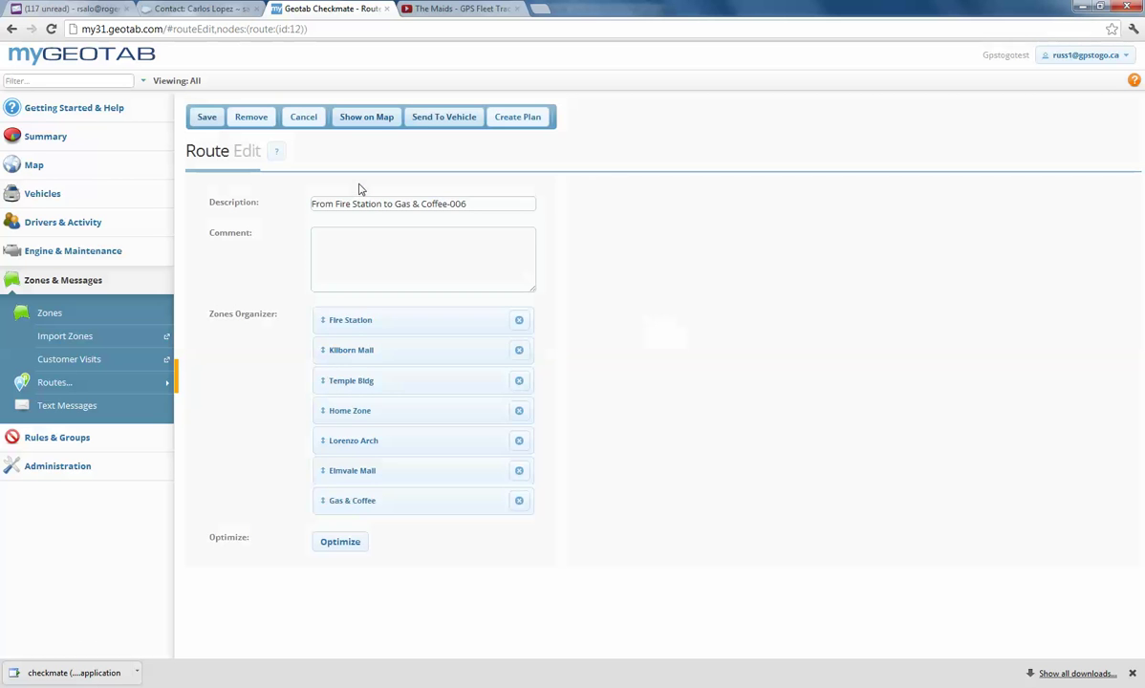
click(363, 117)
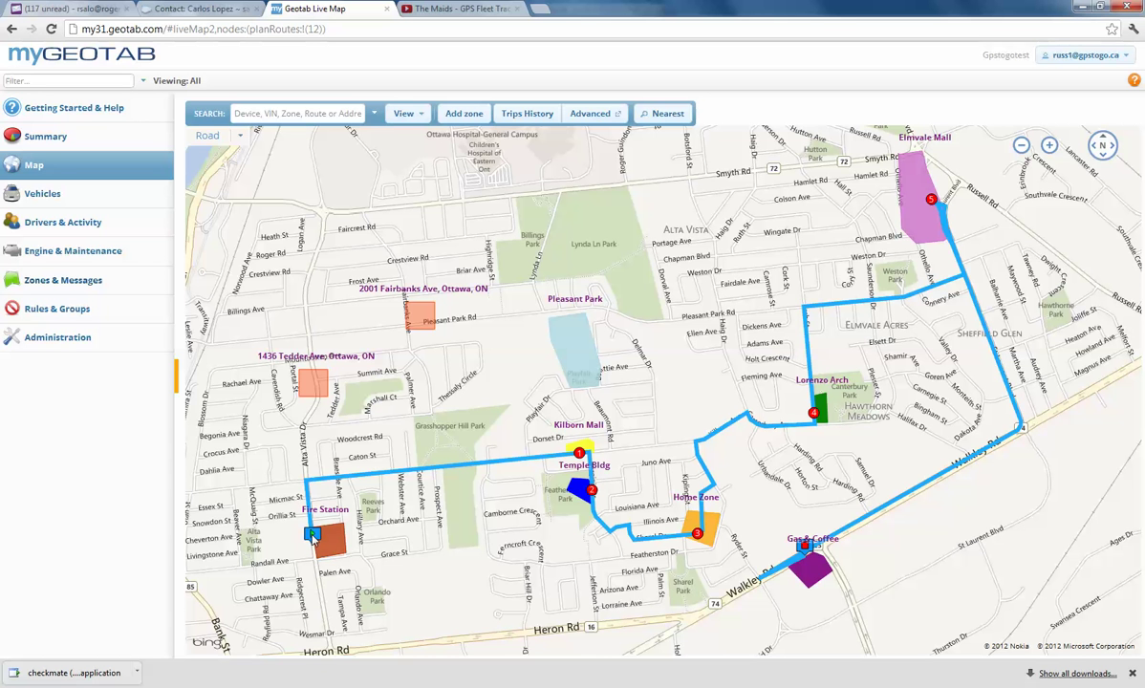
Step: Keep the current Windows colour scheme and reopen the Routes list, now with seven routes
mouse_move(312, 535)
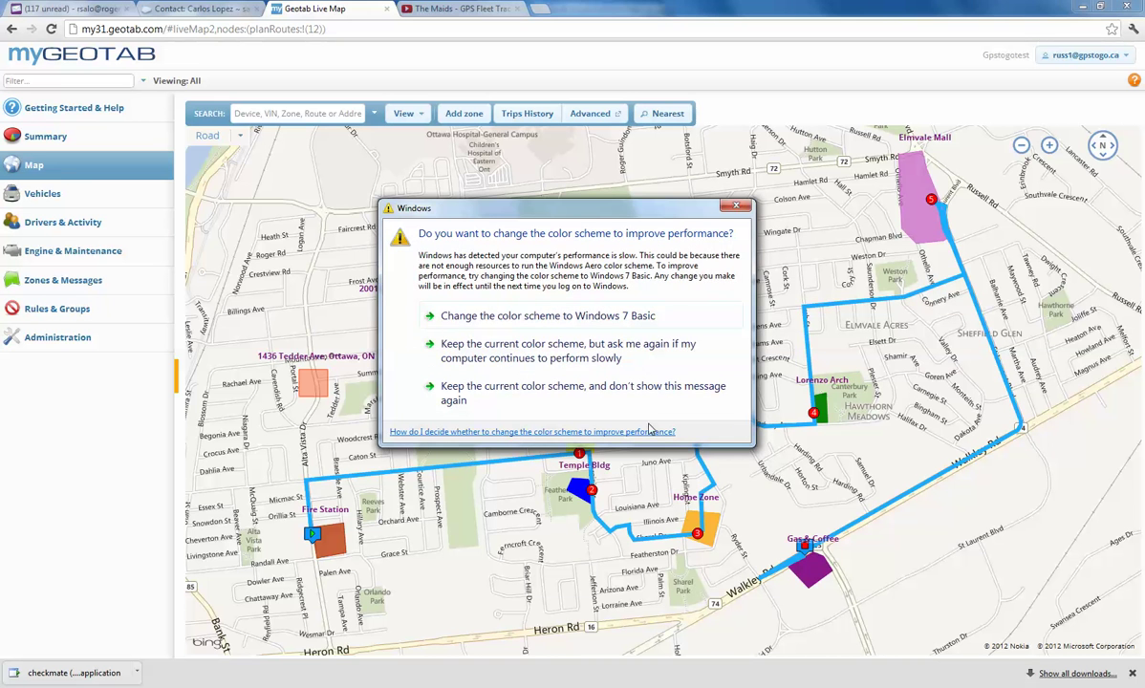
click(709, 358)
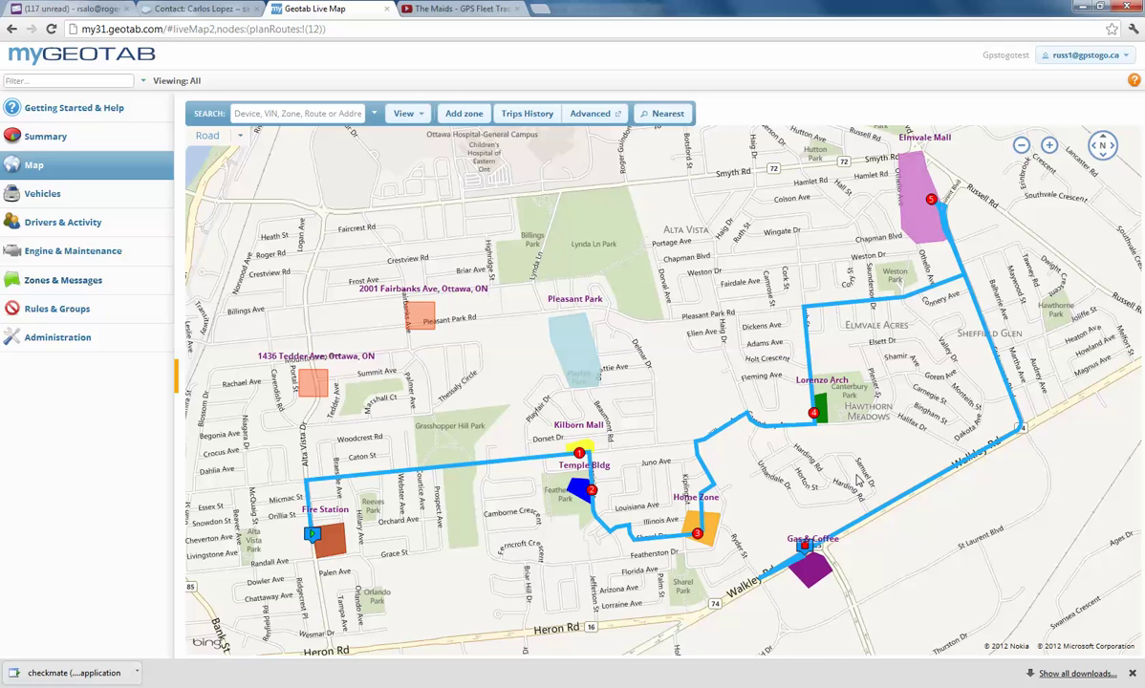
click(84, 283)
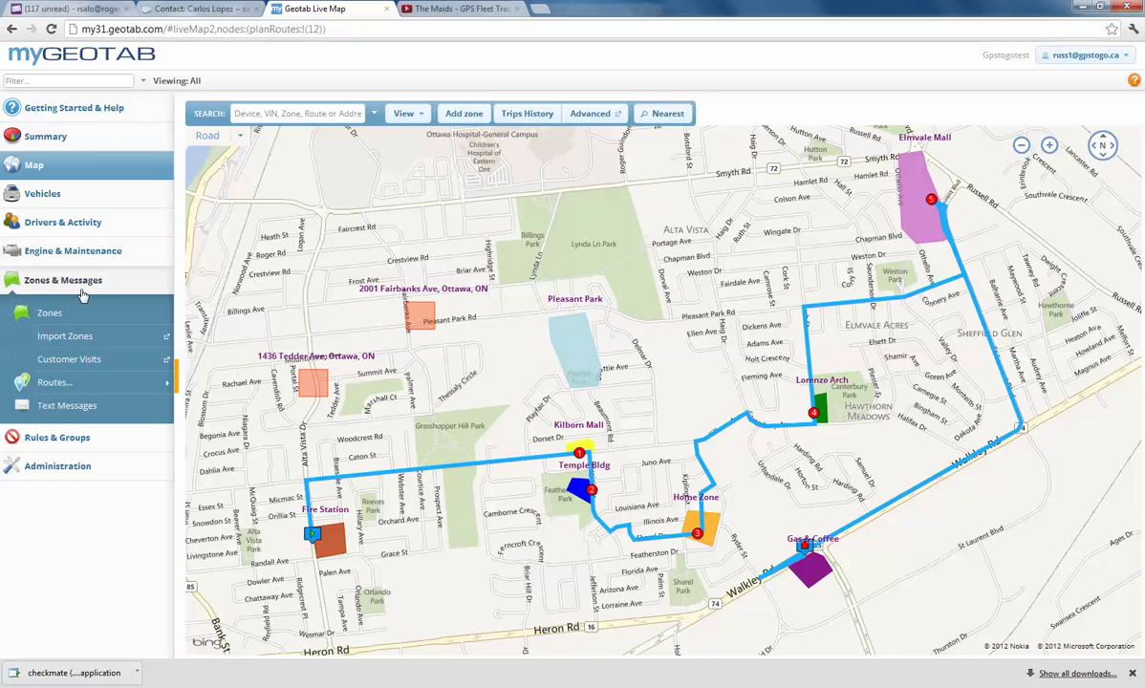
click(83, 384)
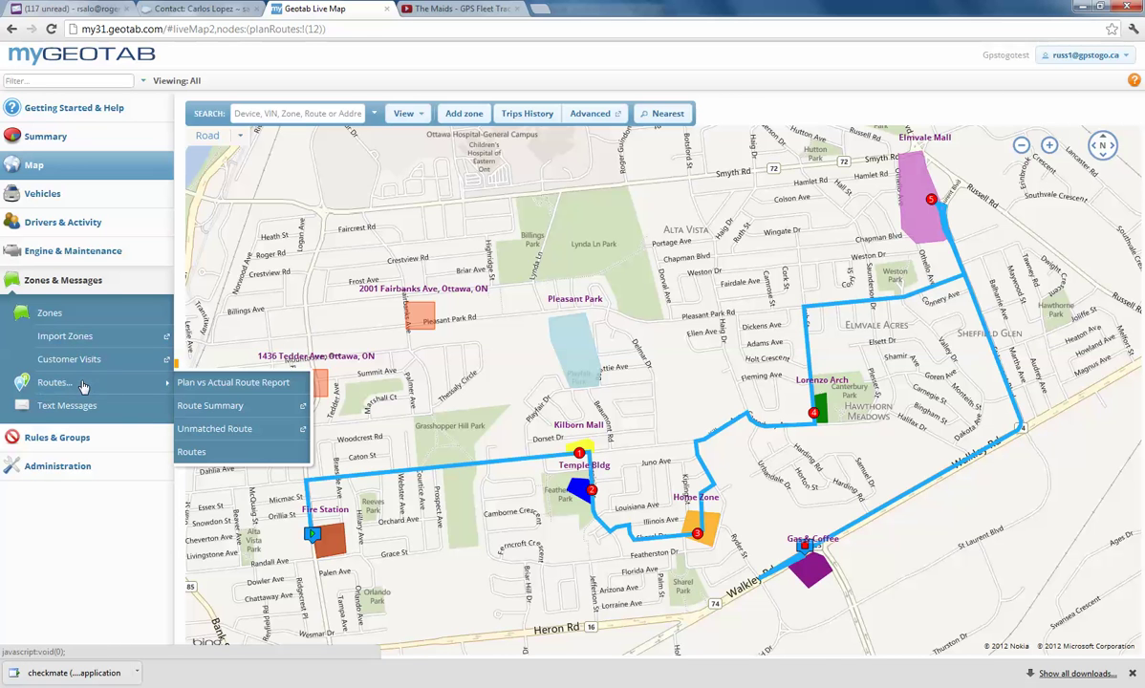
click(214, 455)
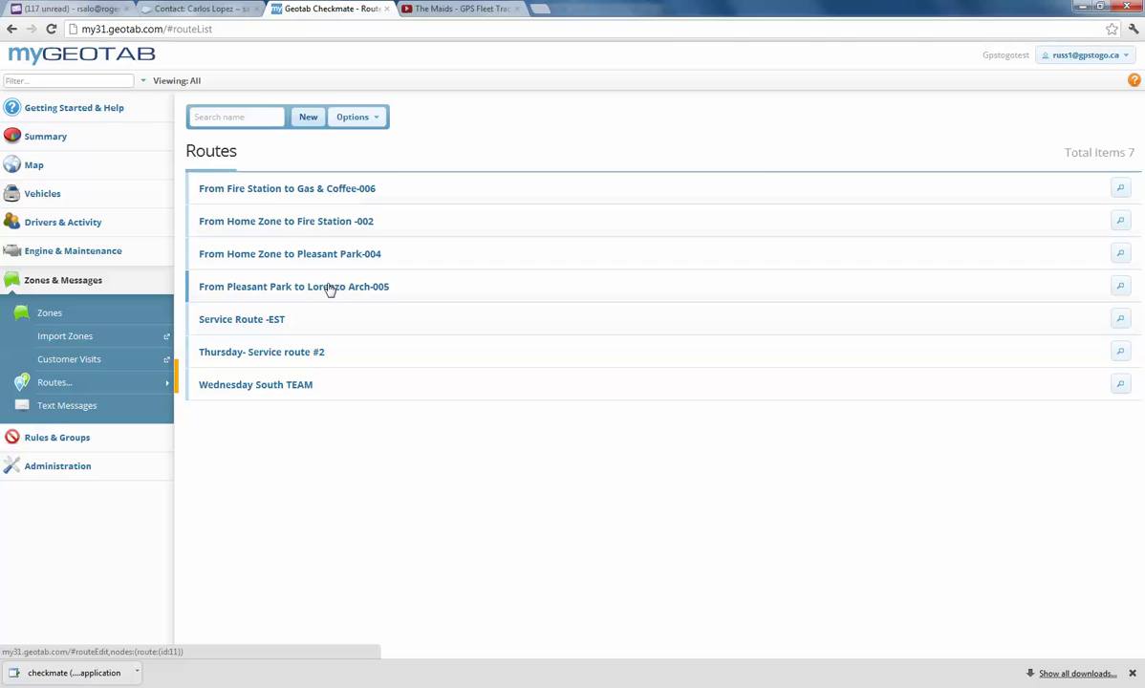
Step: Send the From Pleasant Park to Lorenzo Arch-005 route to a vehicle, showing its seven stop messages
click(329, 289)
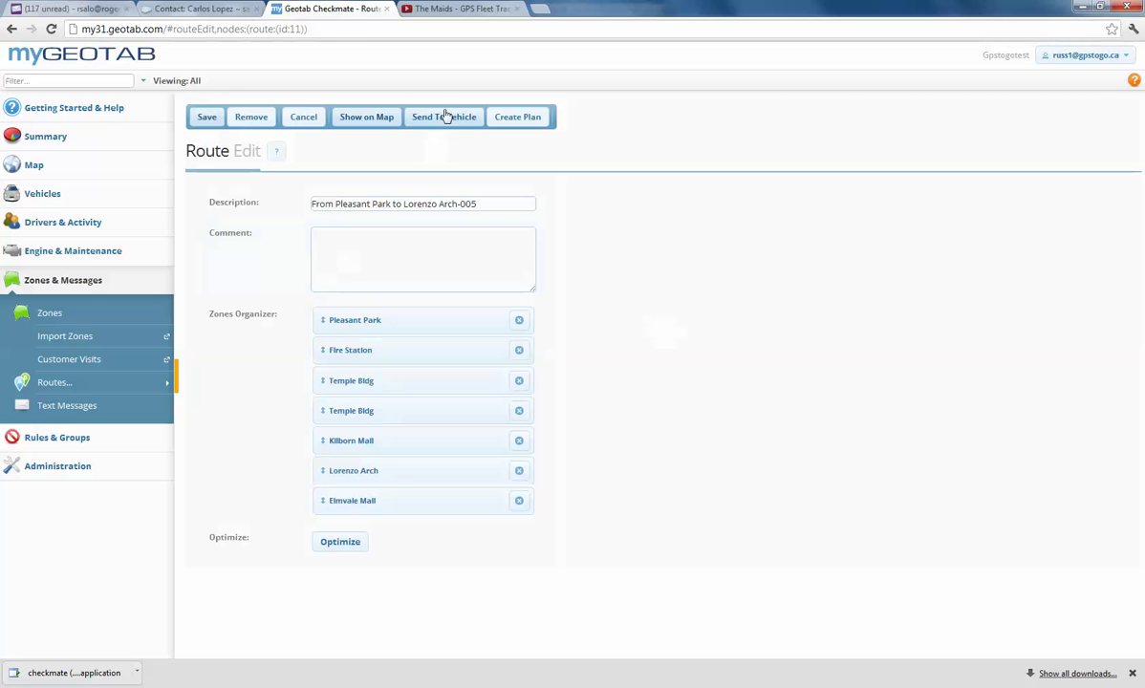
click(445, 116)
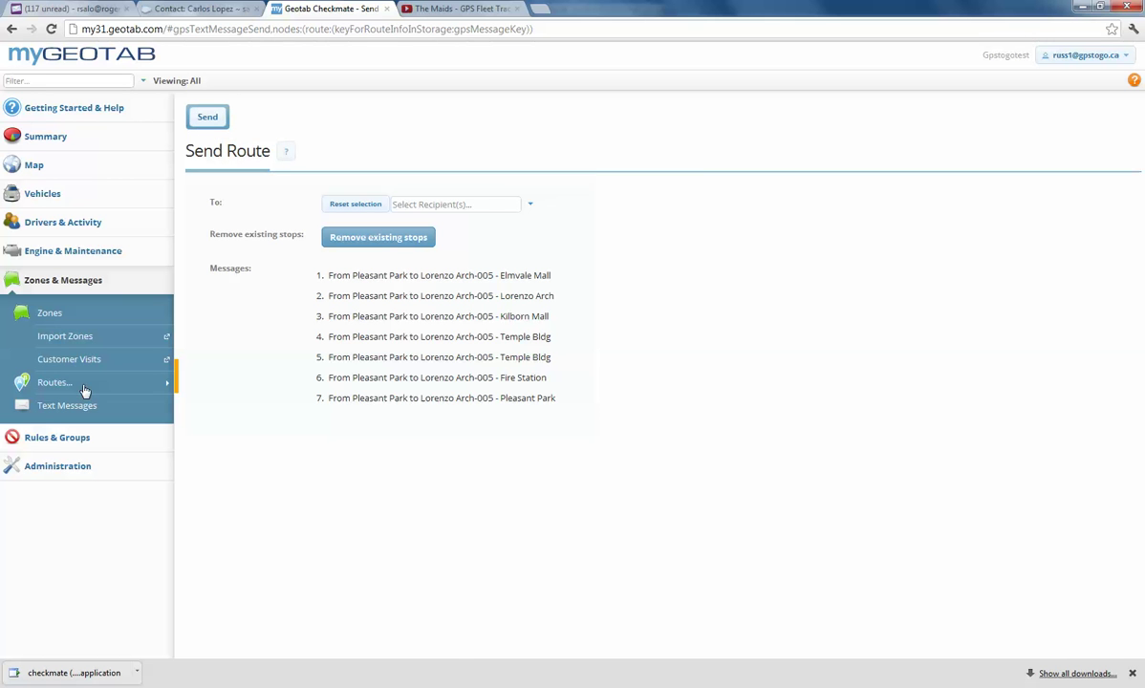
mouse_move(85, 384)
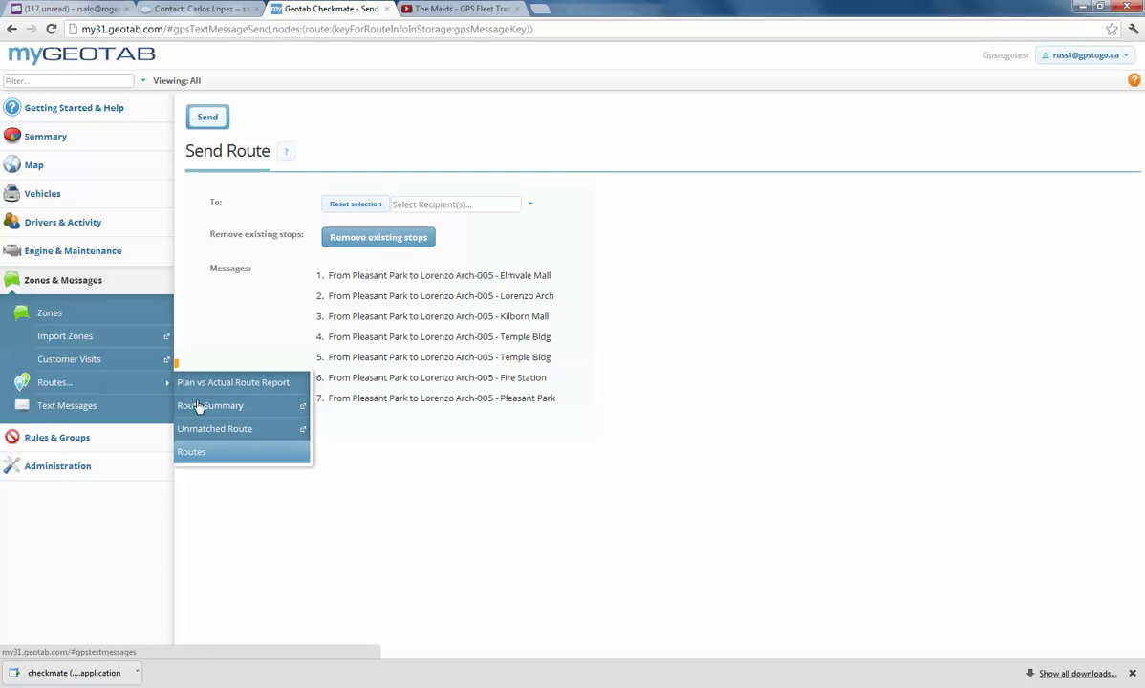